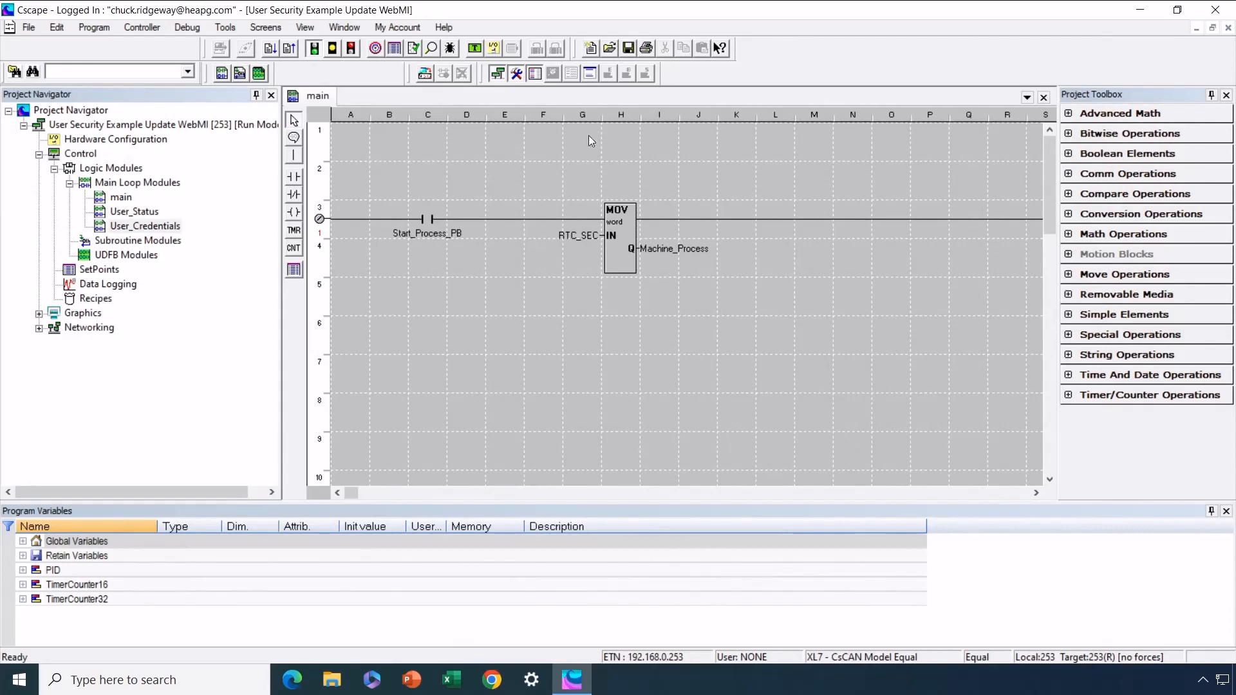
Set the hardware configuration to the Web Designer series with the OCS Web Design 1200x800 device
click(497, 73)
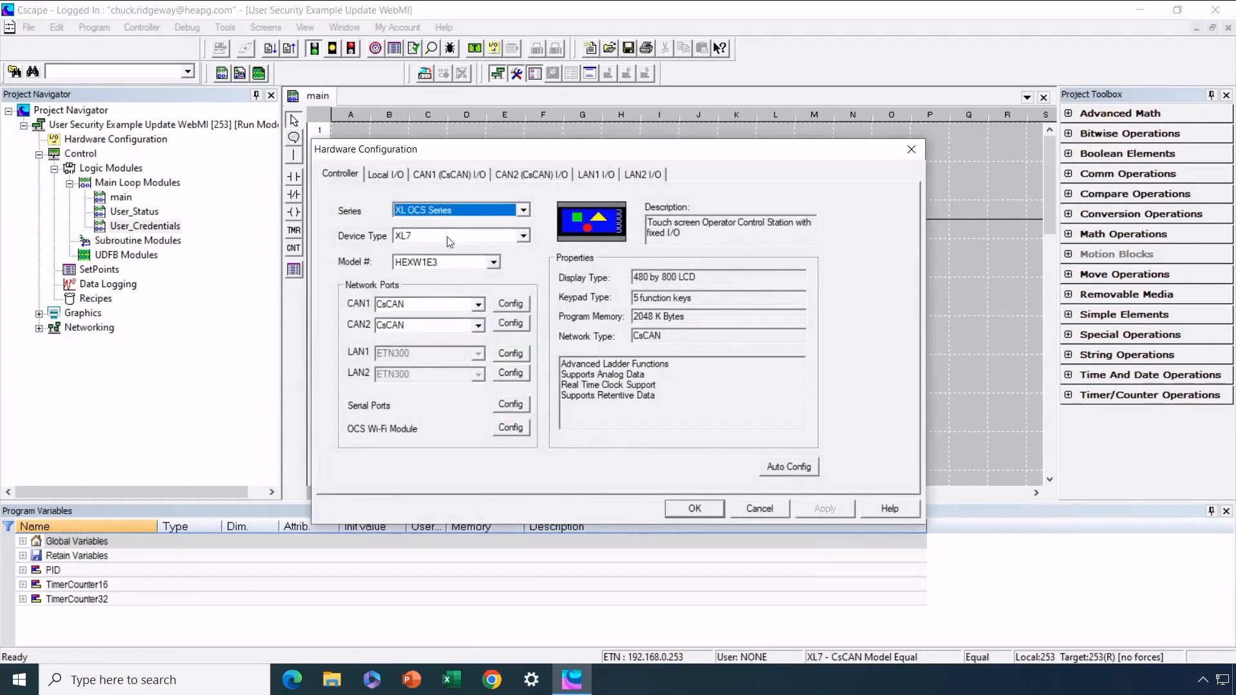
click(526, 210)
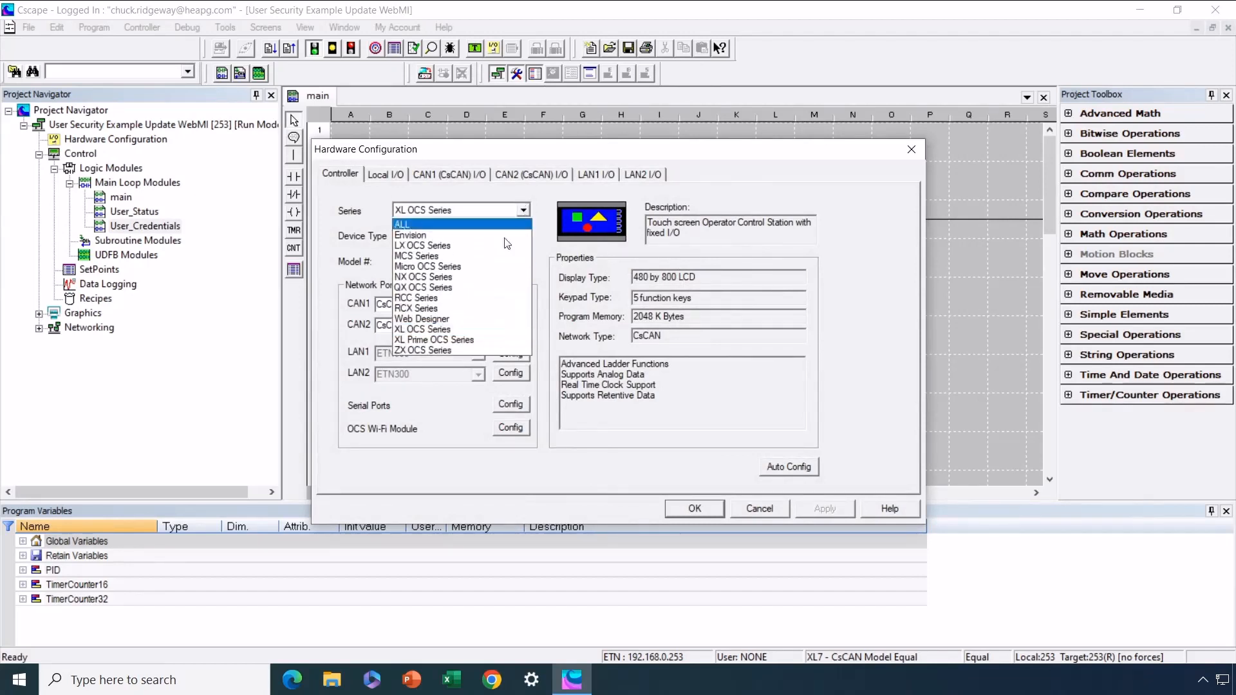
click(457, 320)
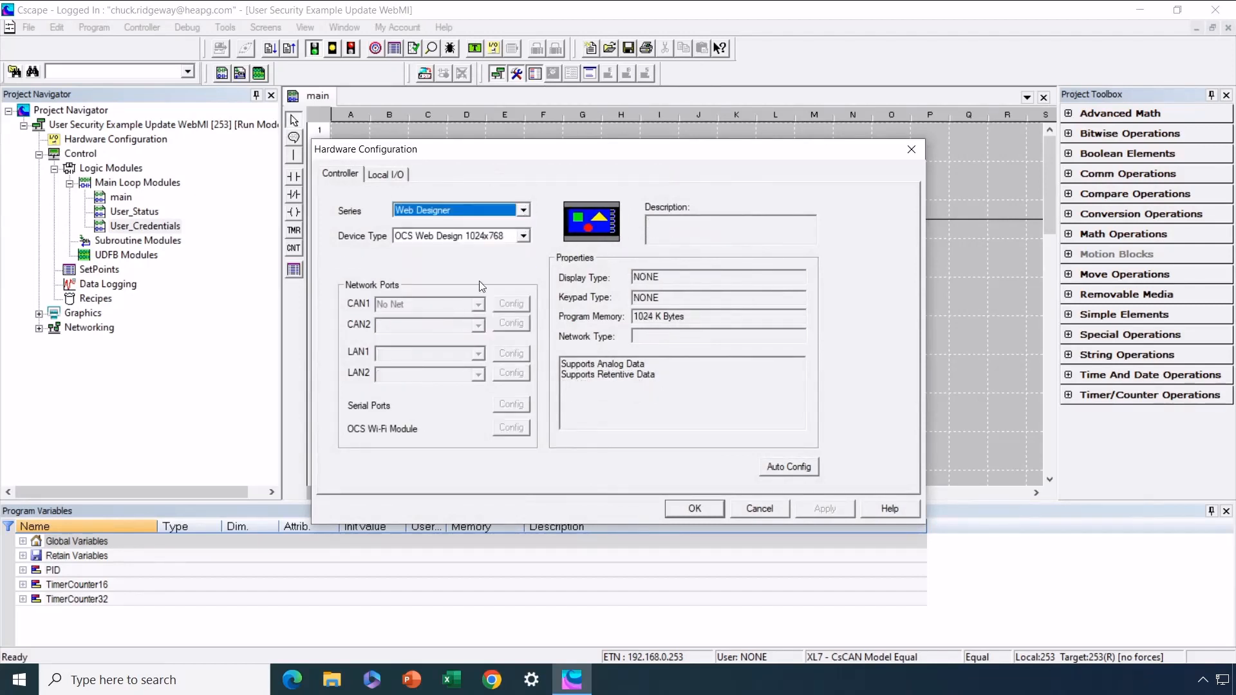
click(525, 237)
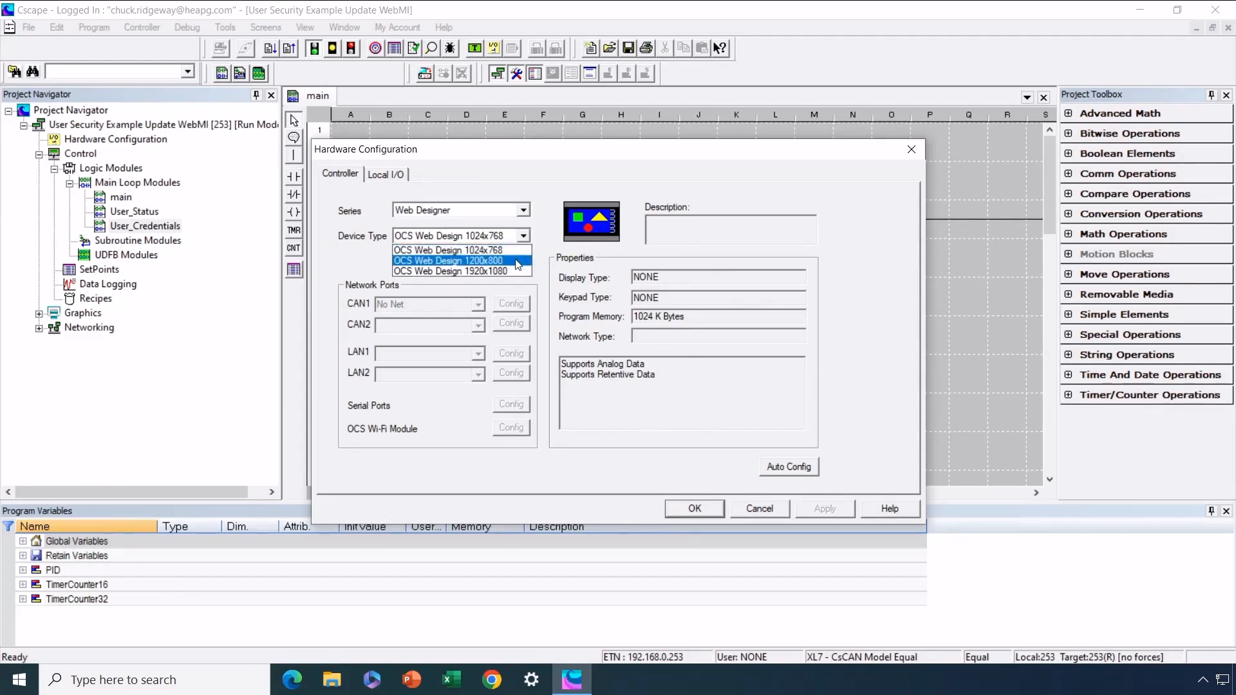
click(518, 261)
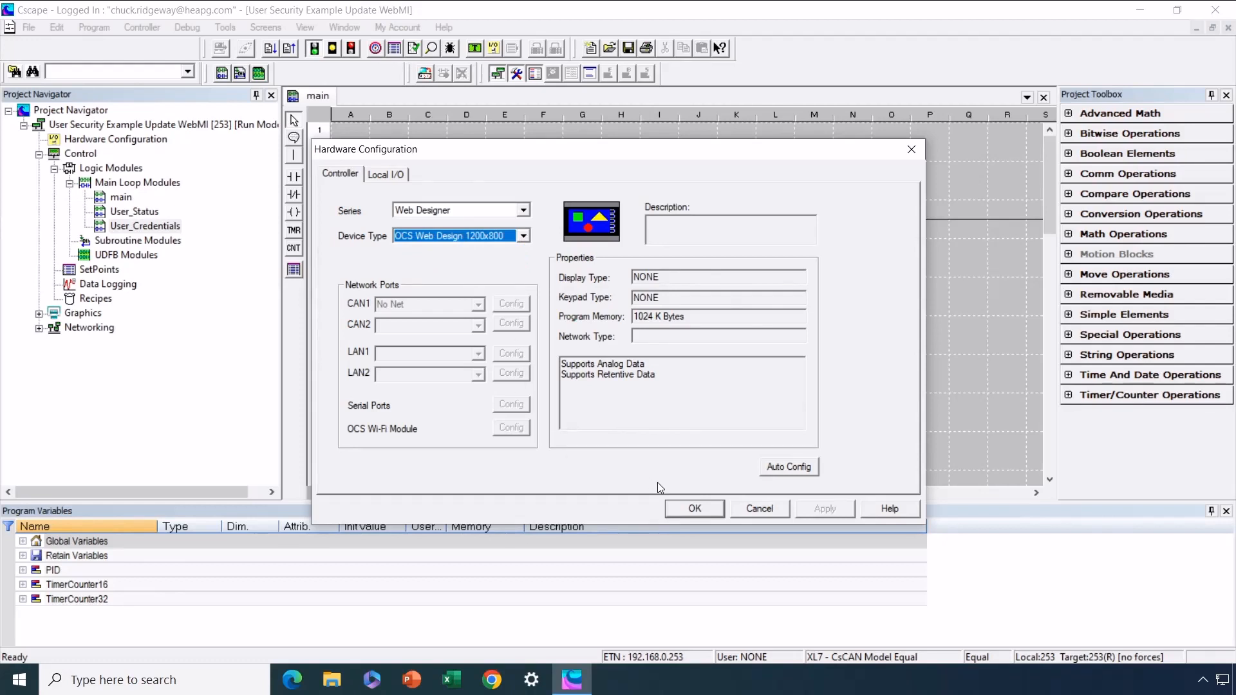
click(696, 510)
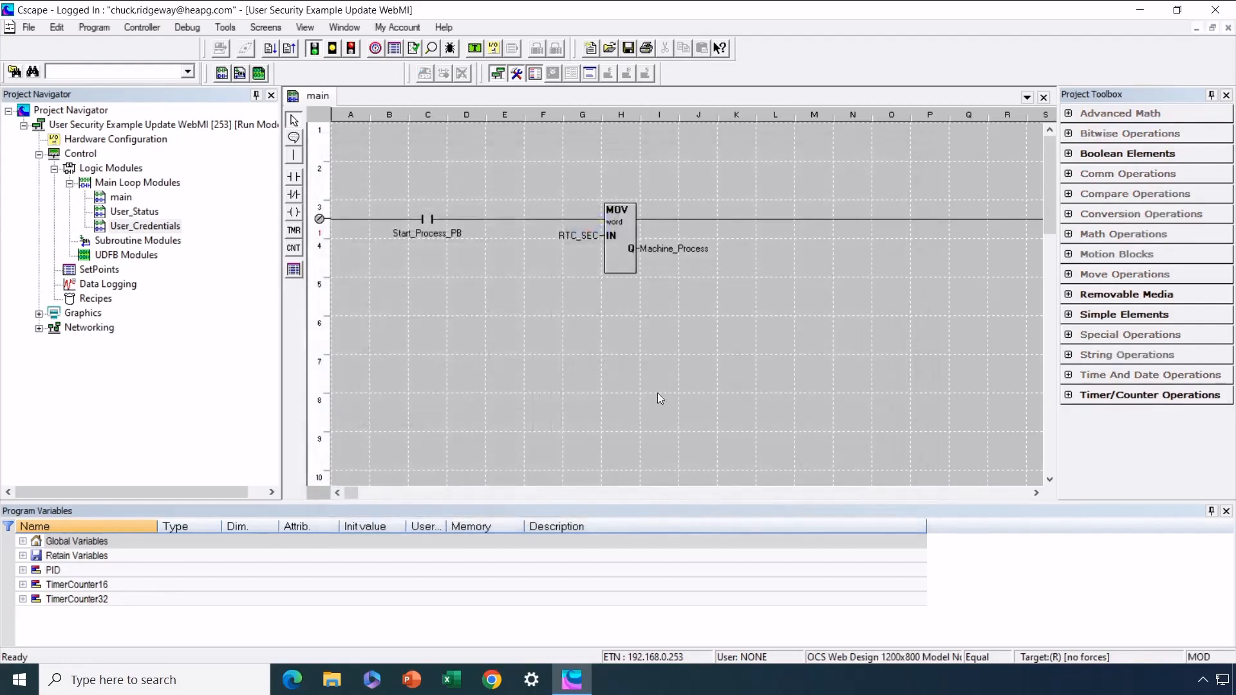
Open the screens editor maximized and apply Fill All Screens to resize objects for 1200x800
click(475, 49)
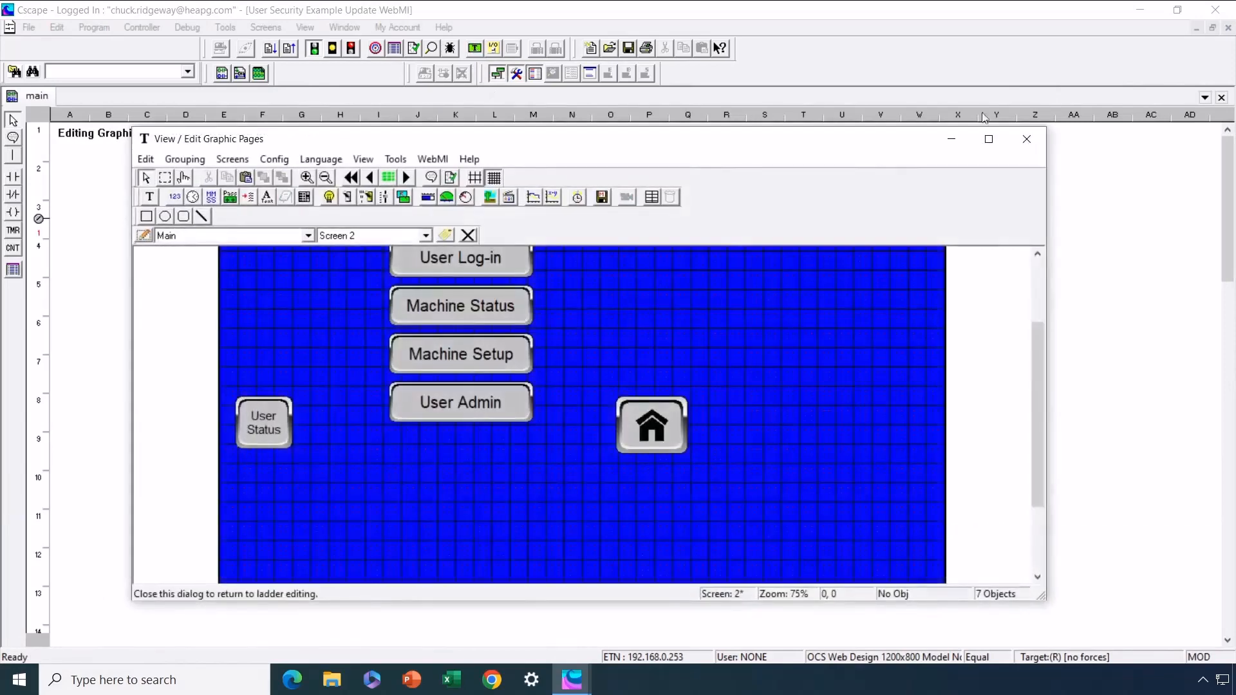
click(981, 148)
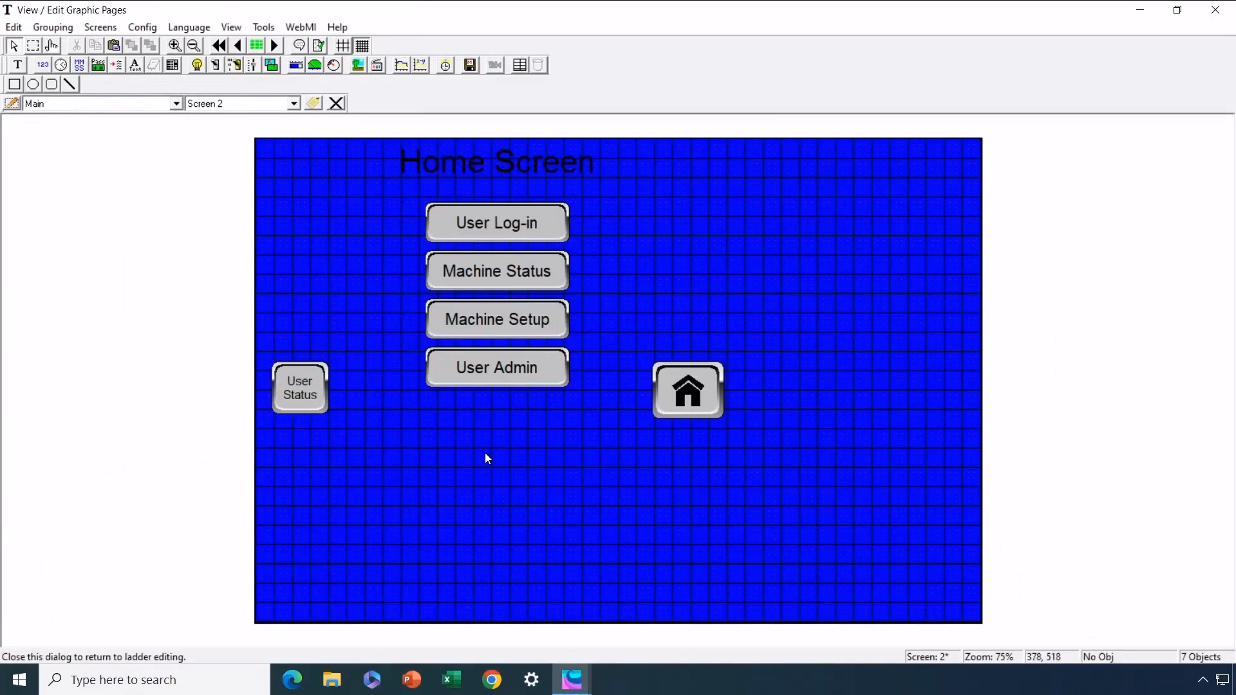
click(101, 28)
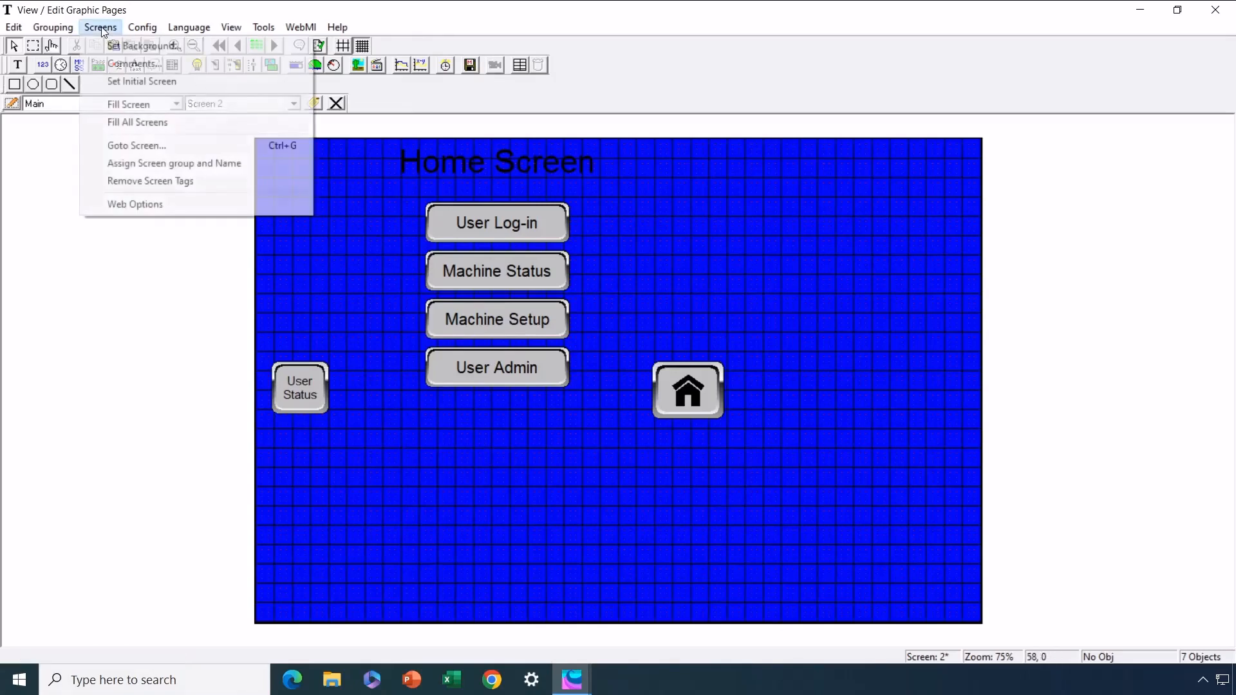
click(138, 122)
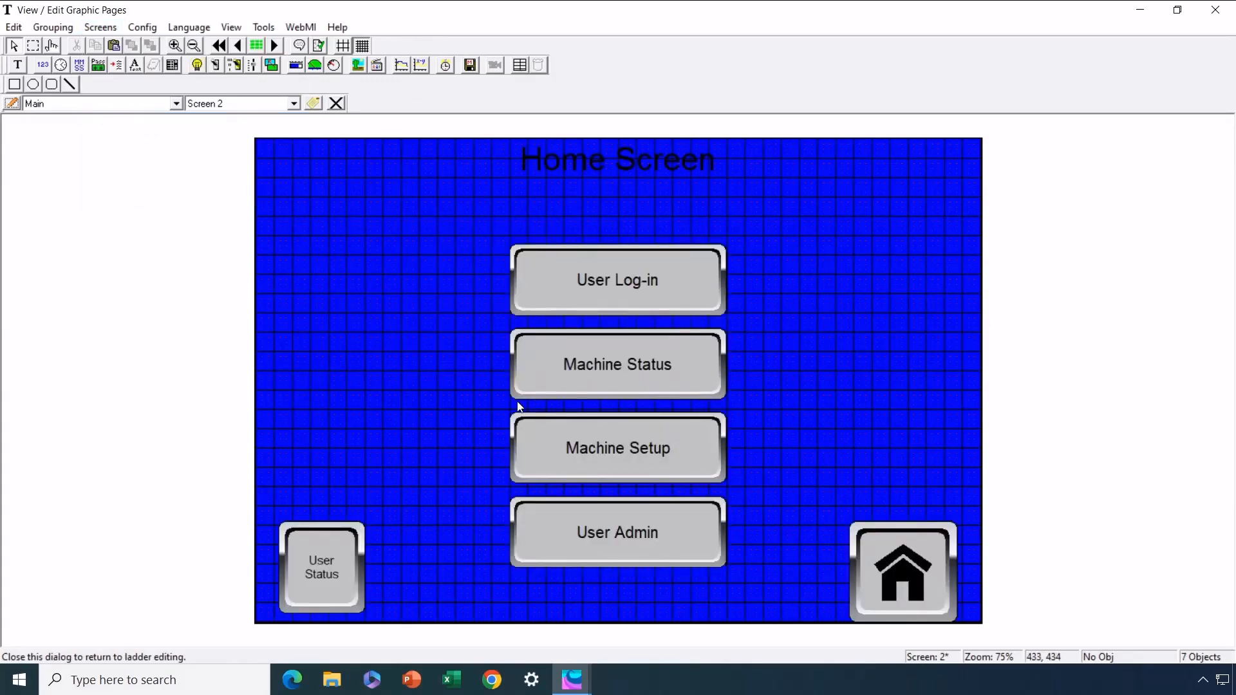
Page through Machine Status, Machine Setup and User Status, then return to the Home Screen
click(275, 46)
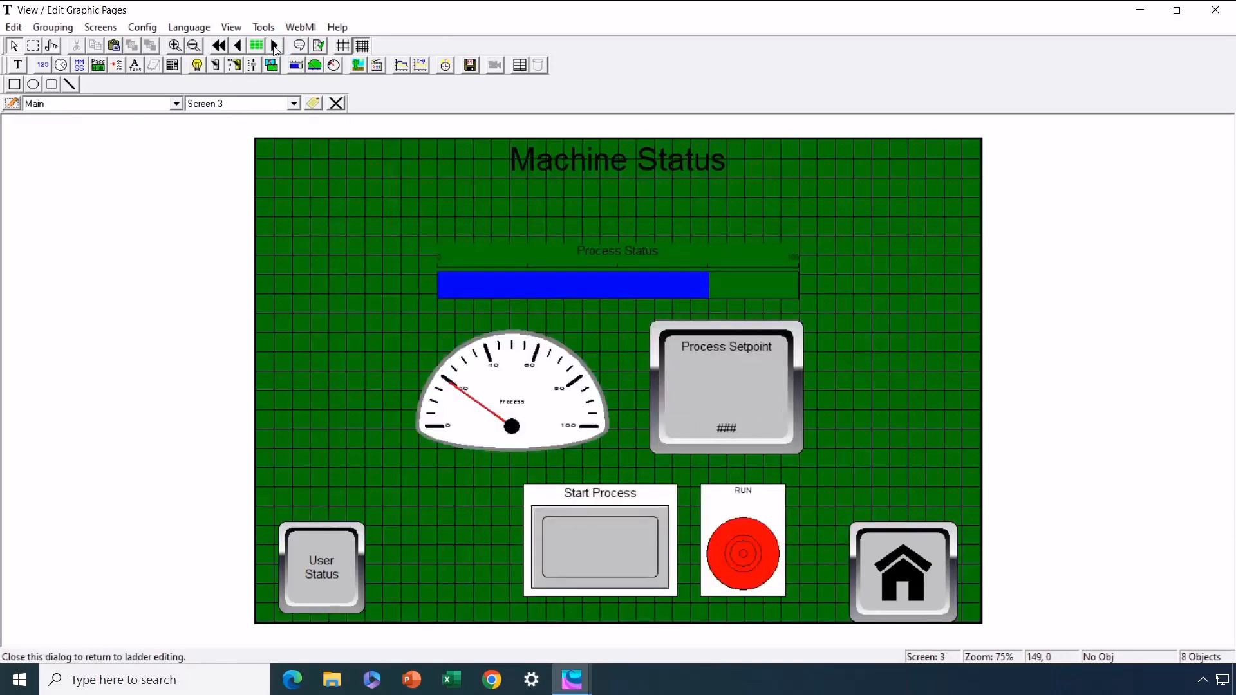
click(276, 45)
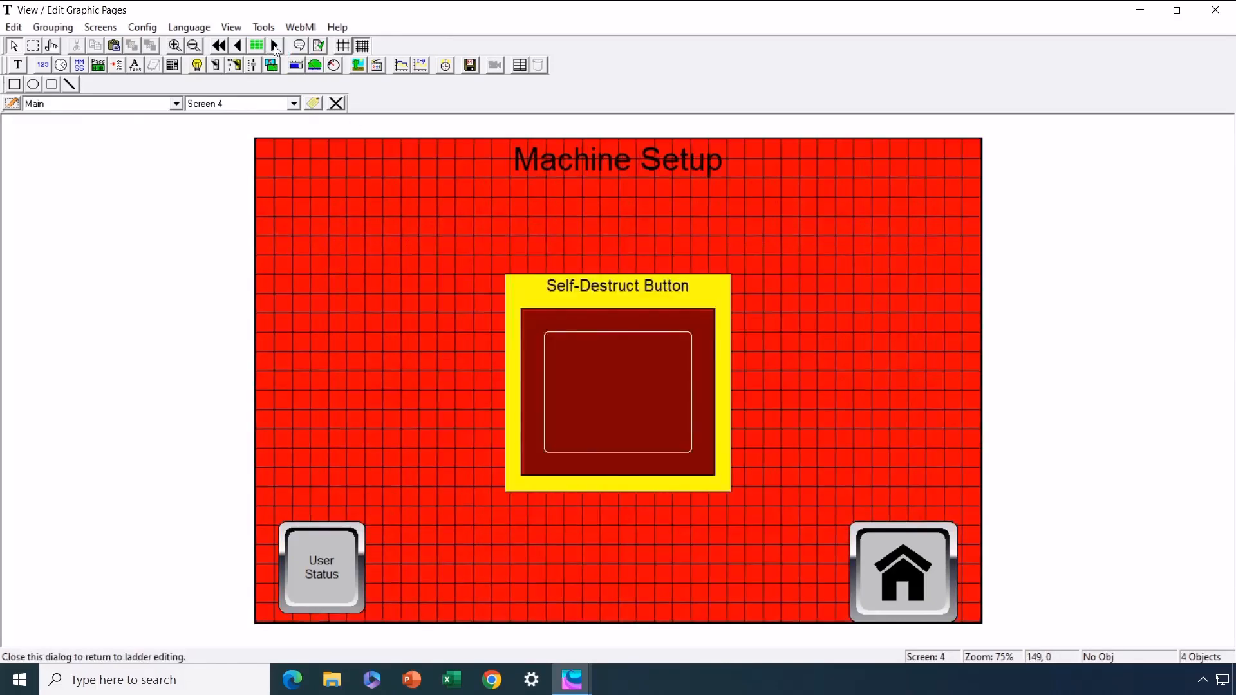
click(275, 46)
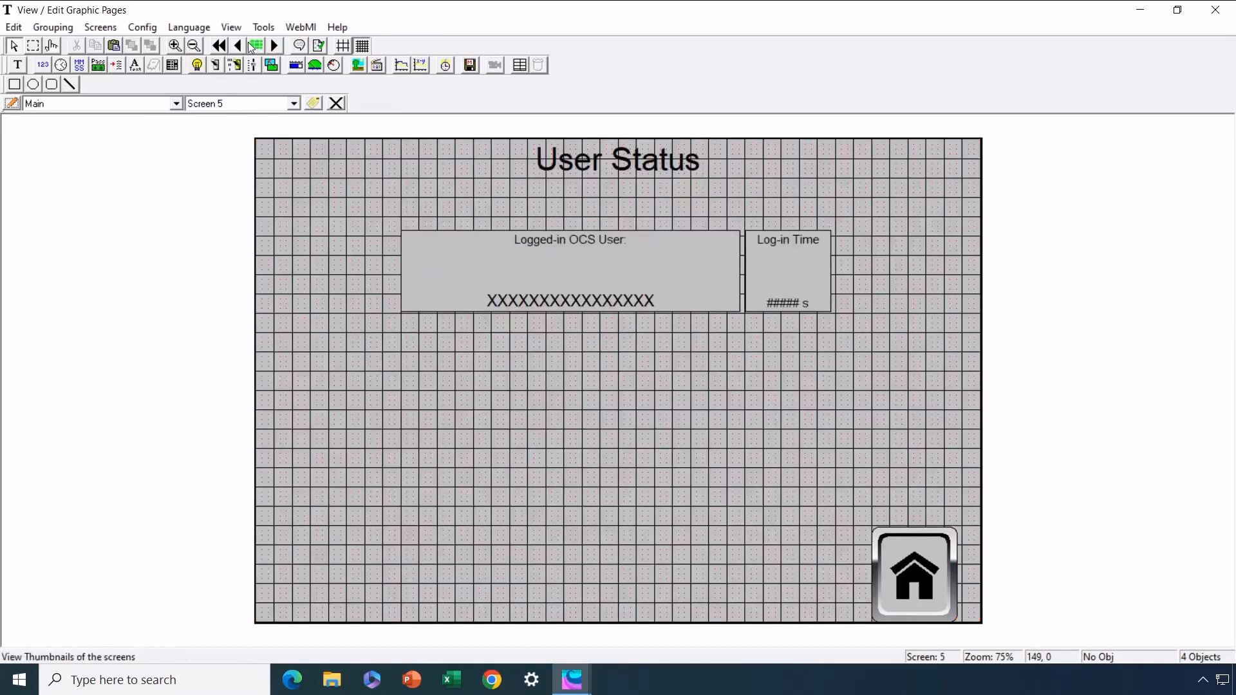
click(239, 49)
click(239, 49)
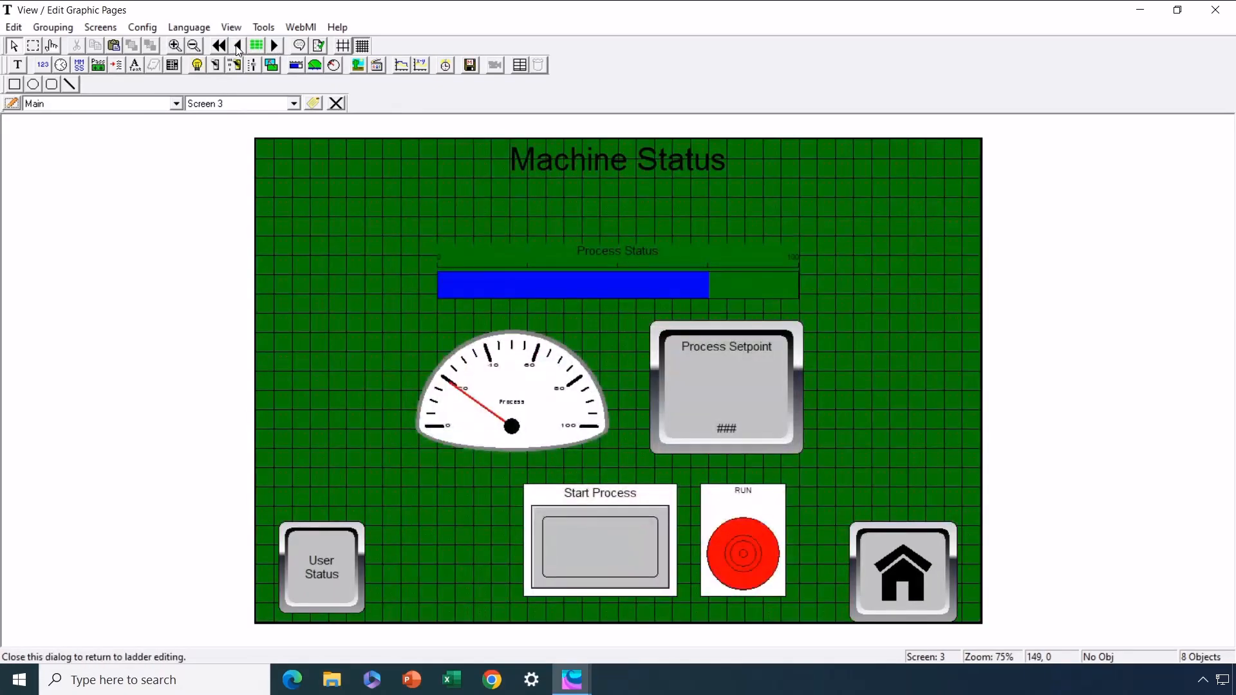
click(239, 49)
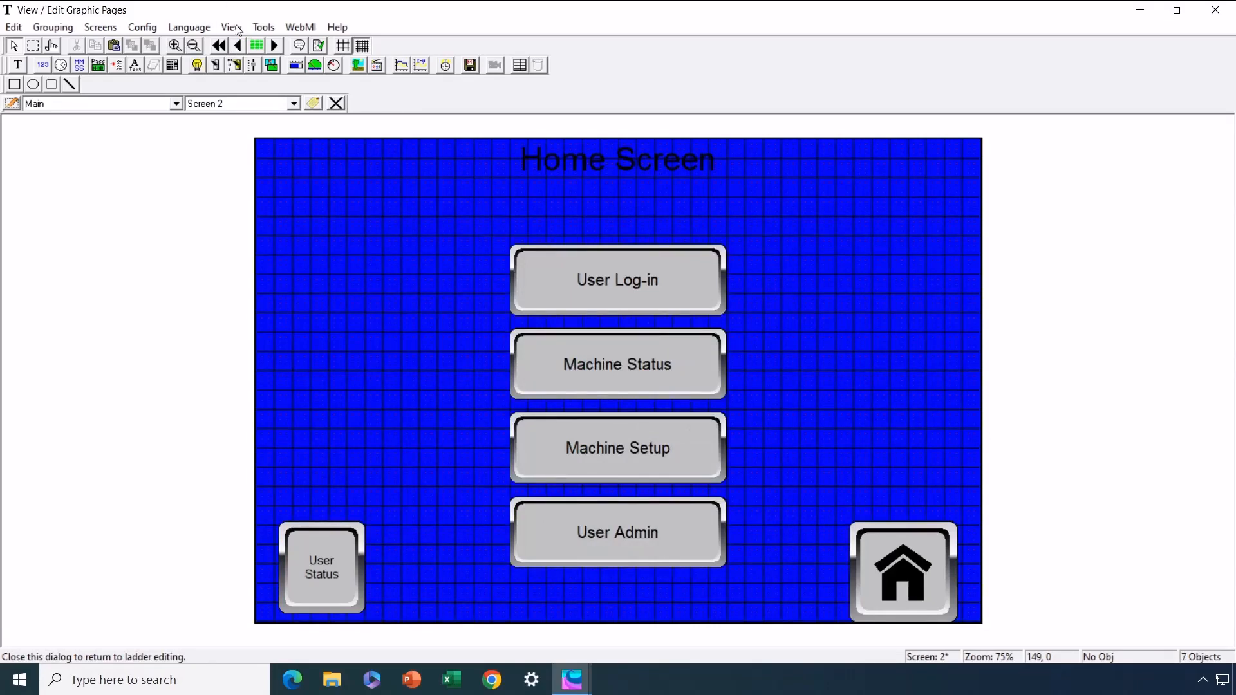
In User Security Configuration, delete users User_Name01 through User_Name05
click(155, 29)
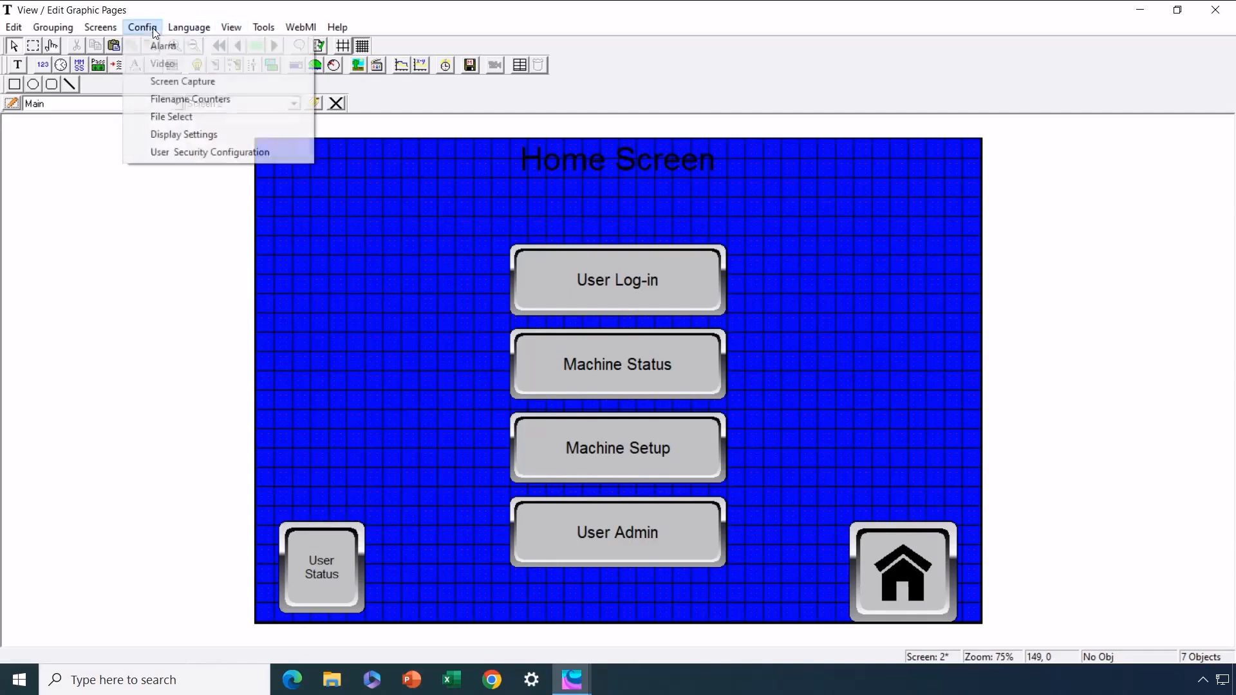
click(181, 150)
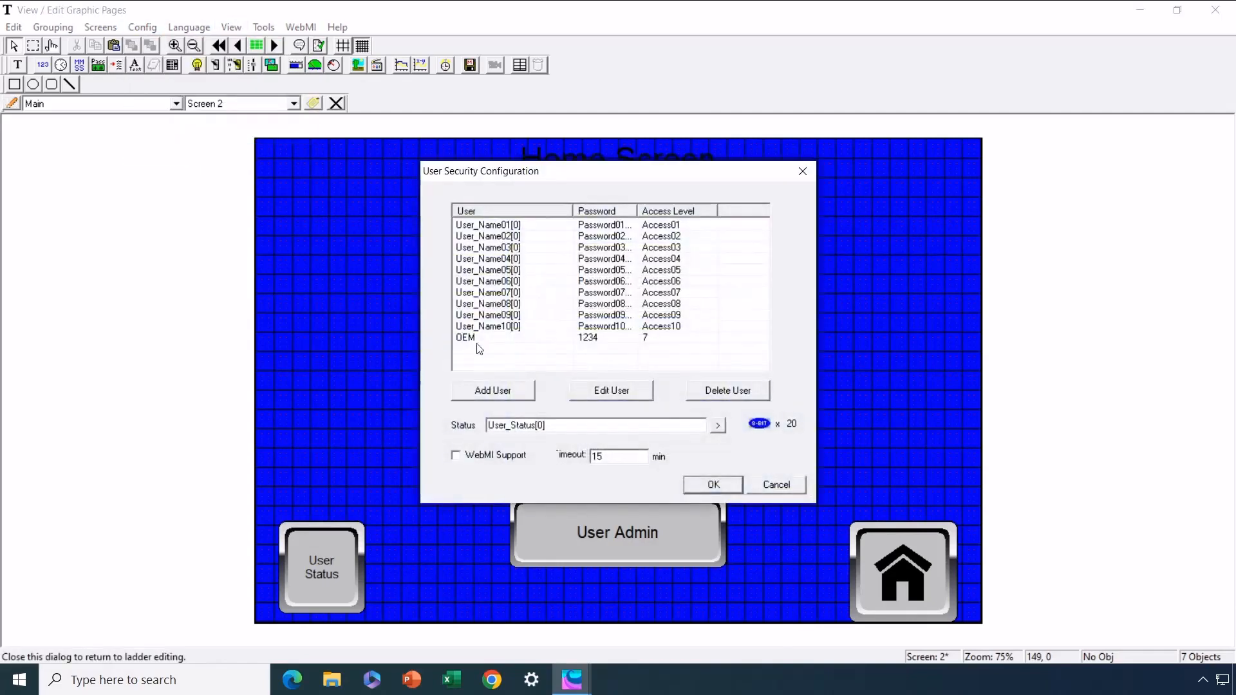
click(494, 225)
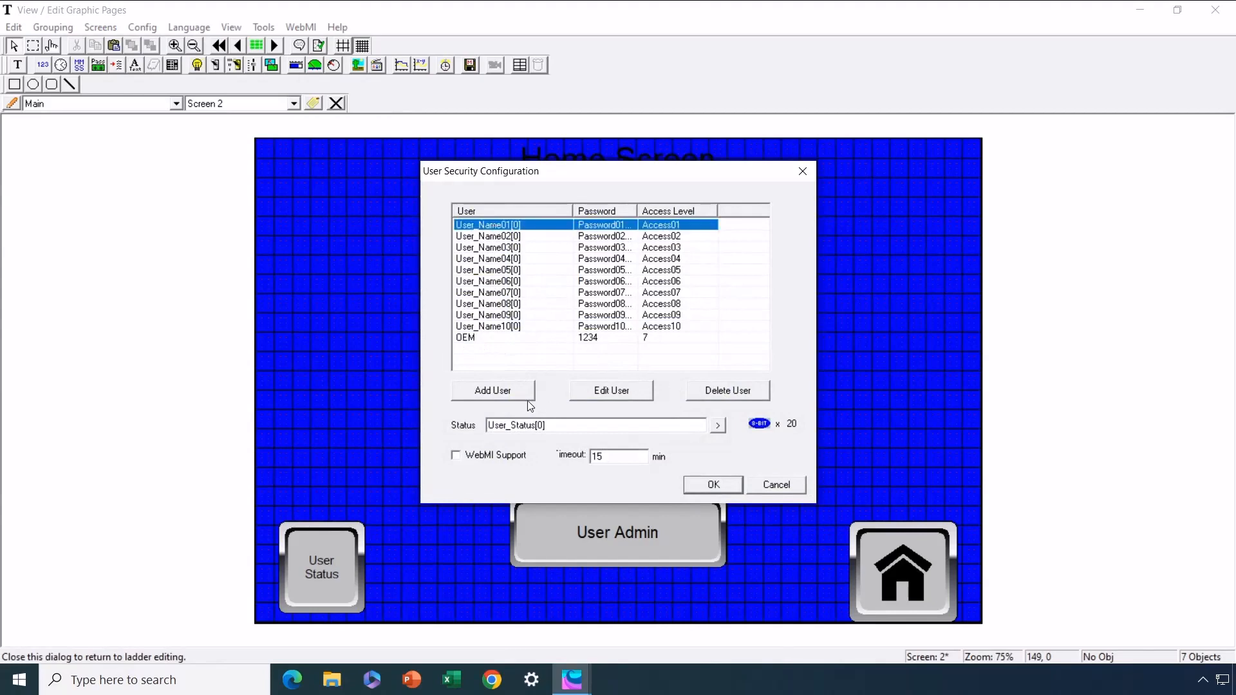
click(701, 394)
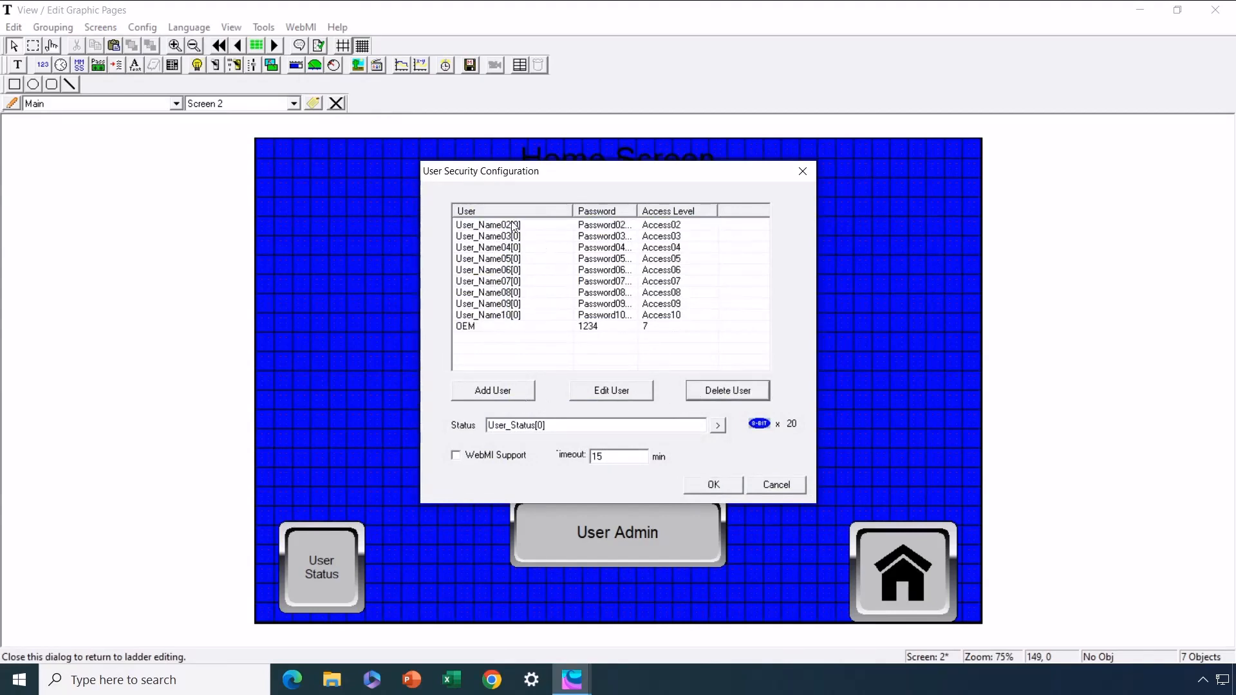
click(515, 227)
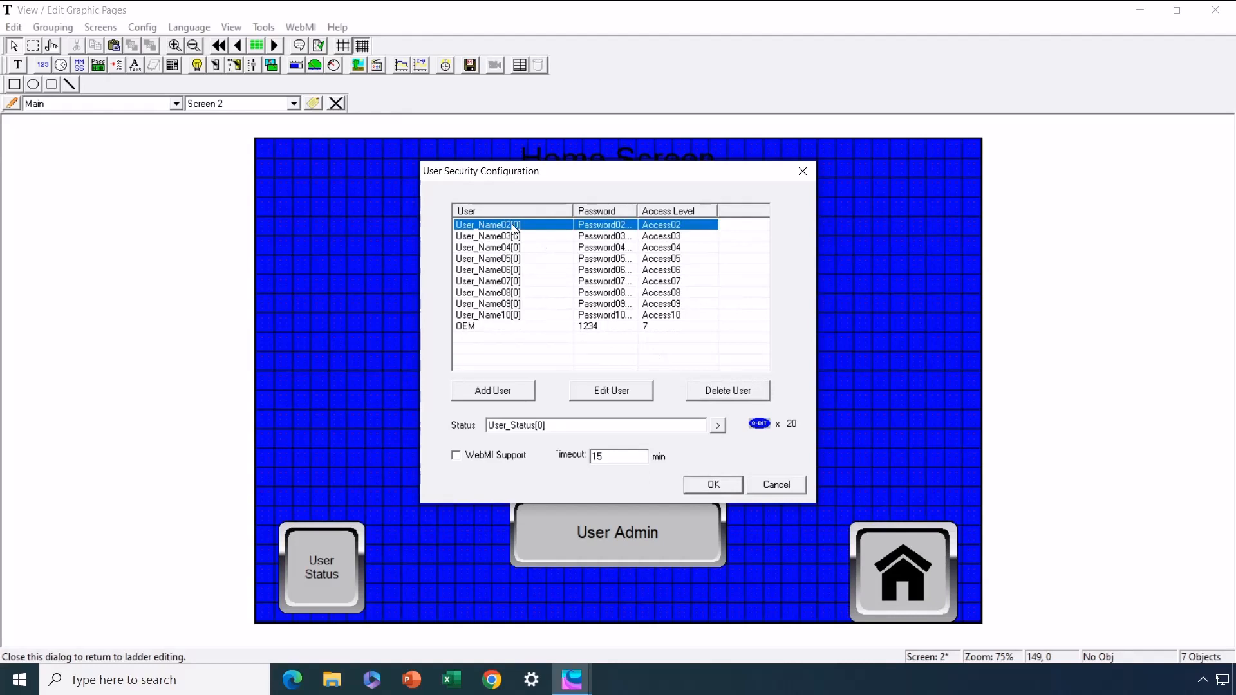
click(725, 393)
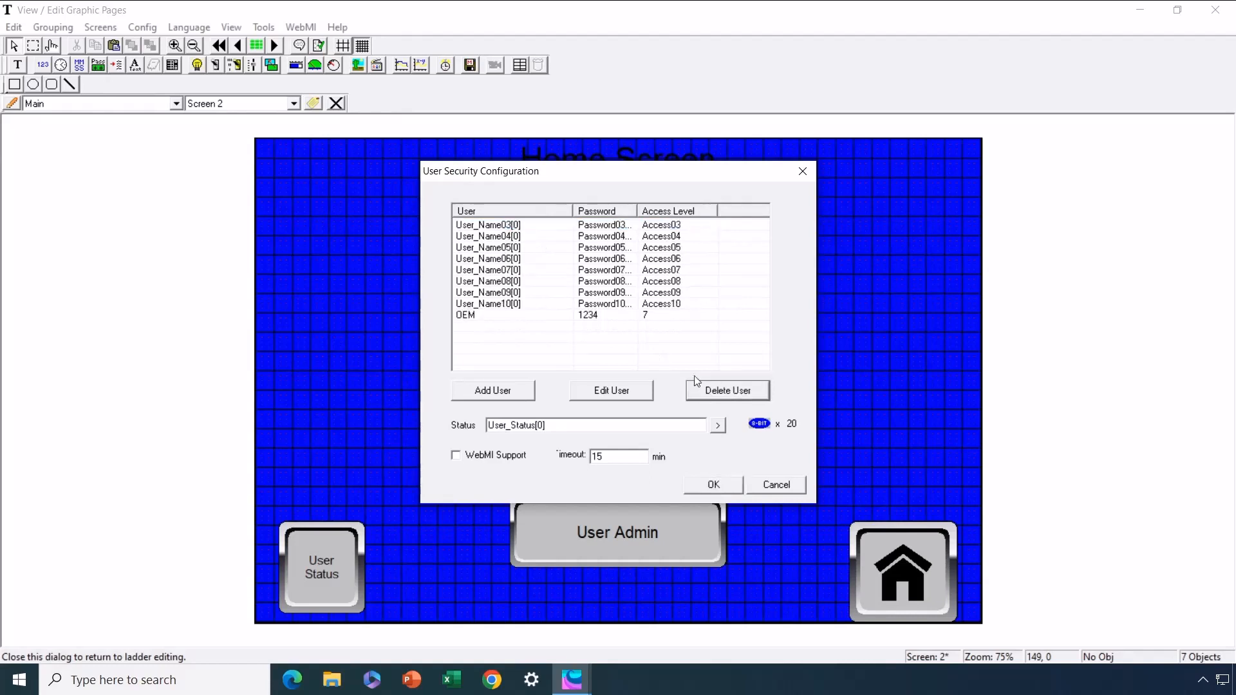
click(488, 225)
click(733, 394)
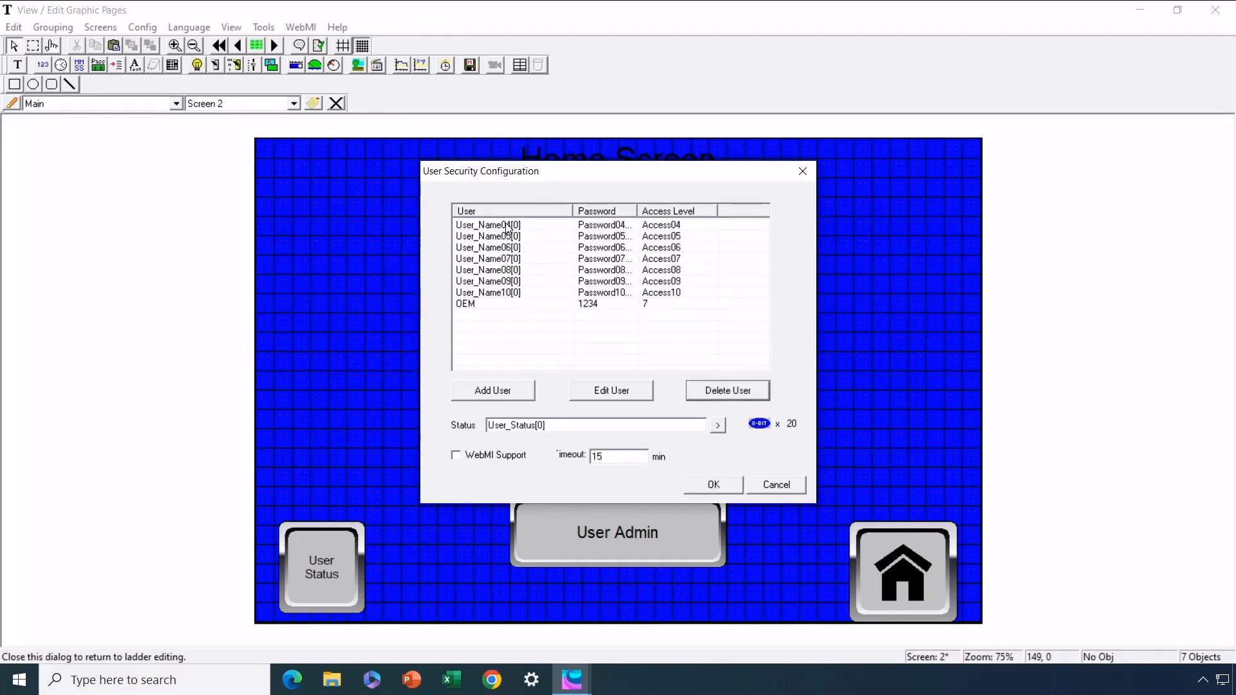
click(510, 225)
click(724, 394)
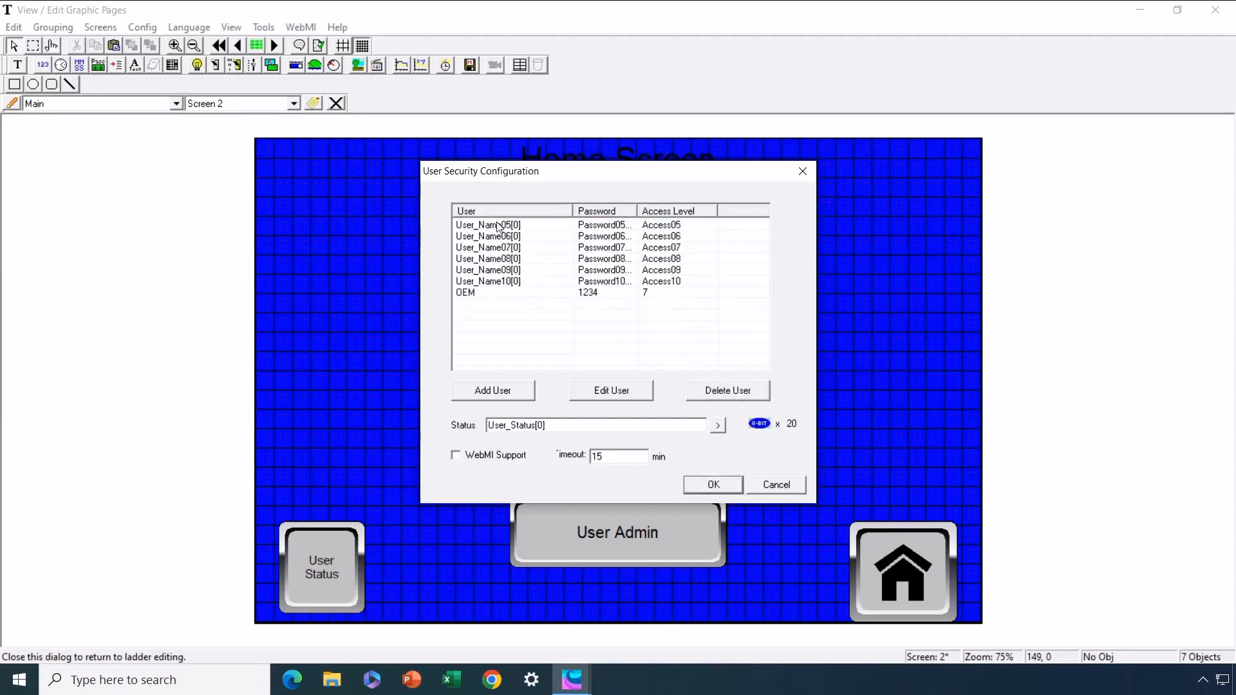
click(500, 227)
click(721, 392)
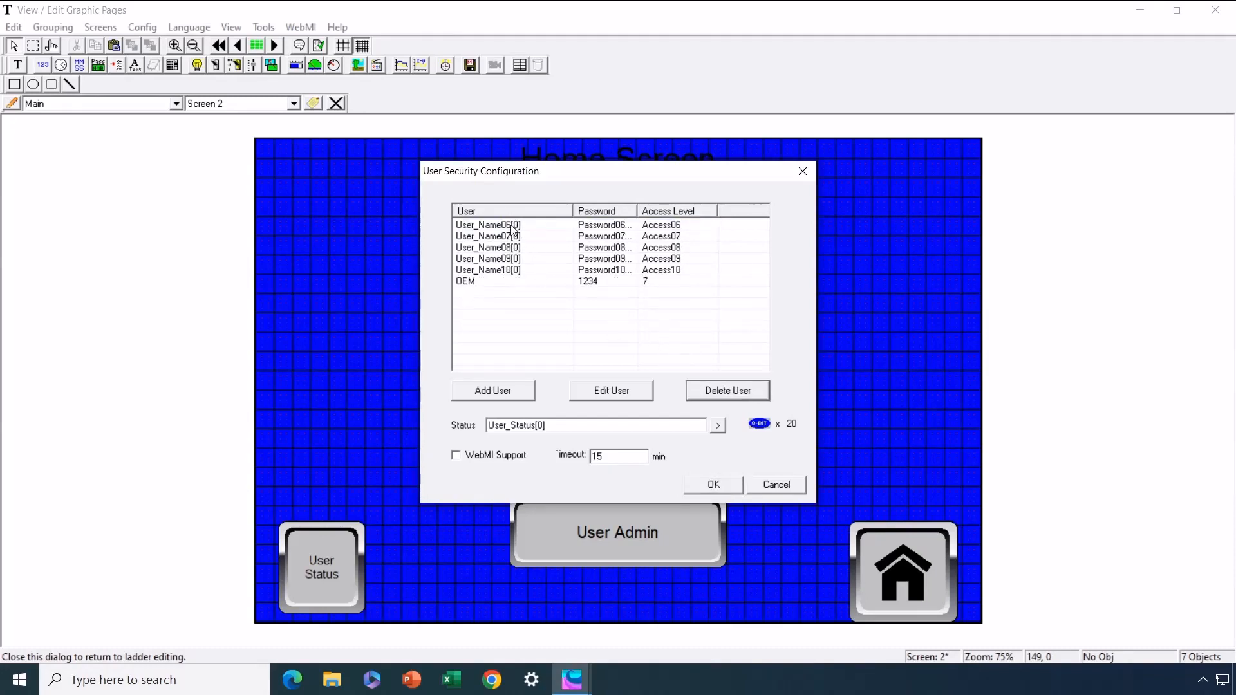
Delete users User_Name06 through User_Name10, leaving only OEM
click(520, 227)
click(693, 386)
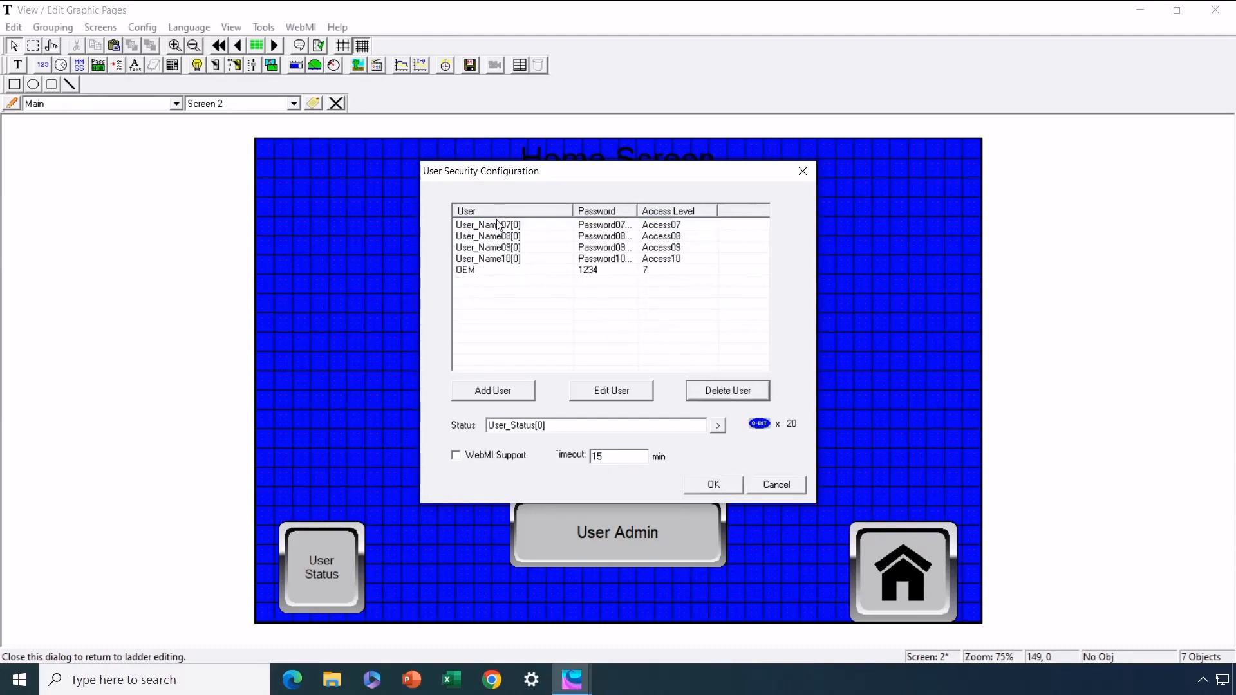
click(502, 227)
click(717, 394)
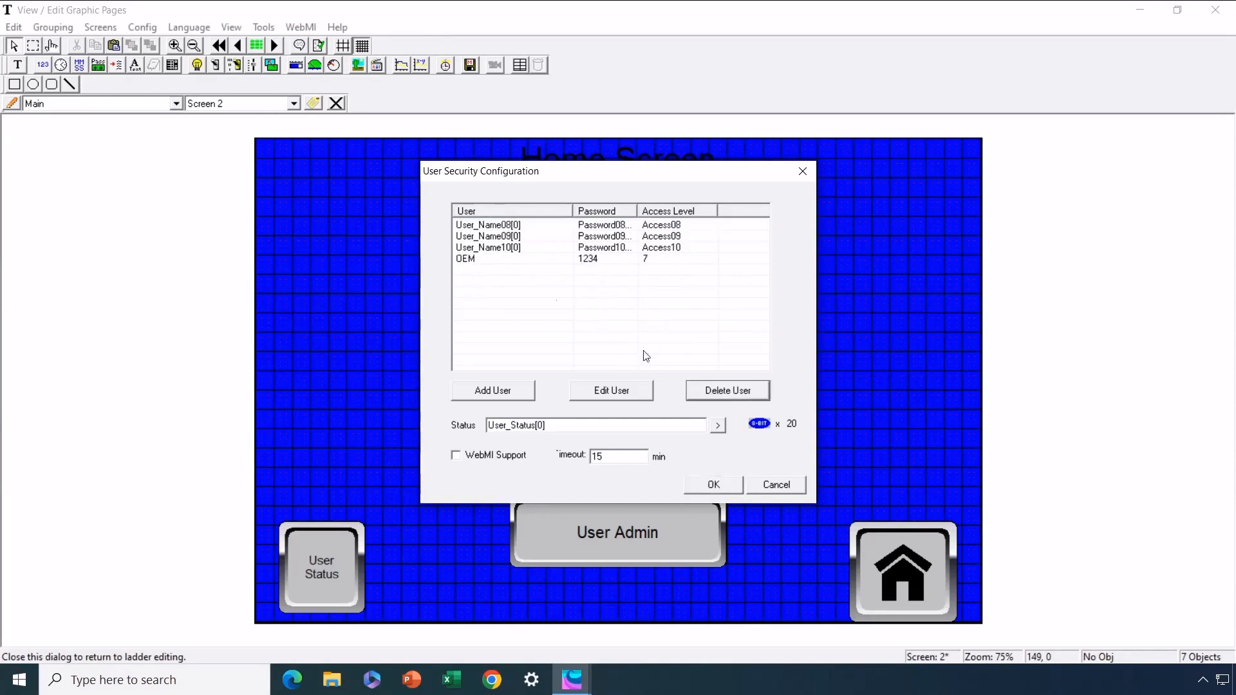
click(479, 225)
click(722, 390)
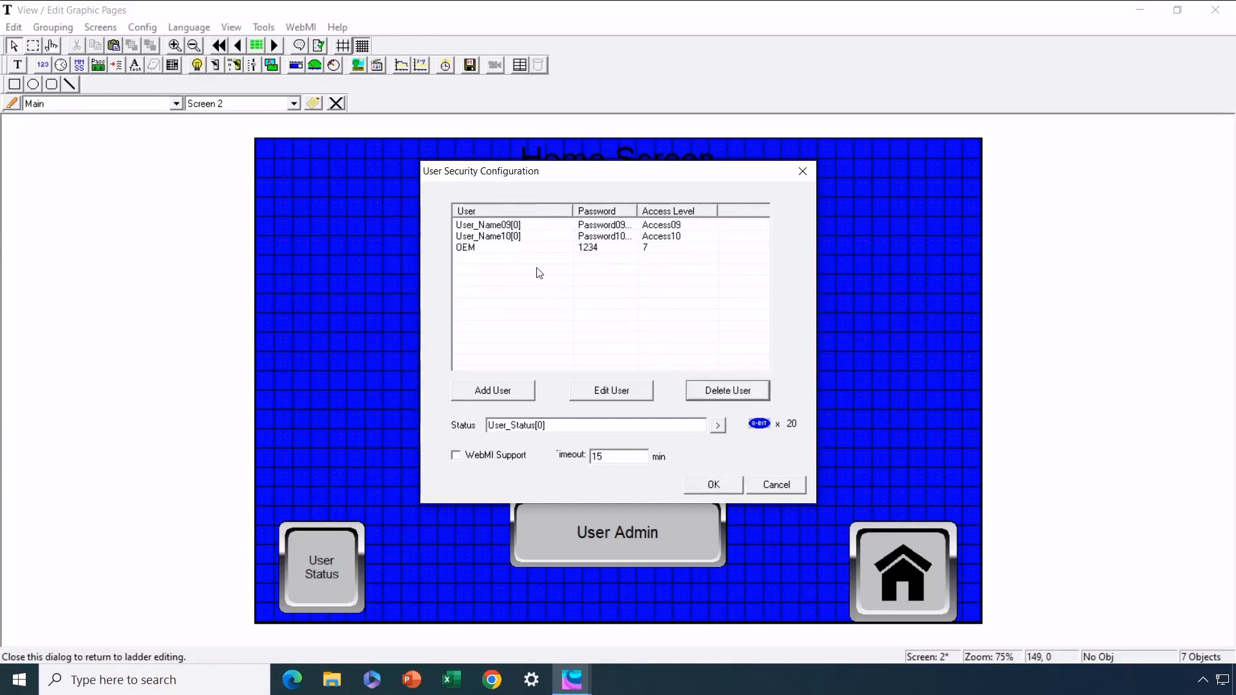
click(506, 227)
click(724, 381)
click(515, 226)
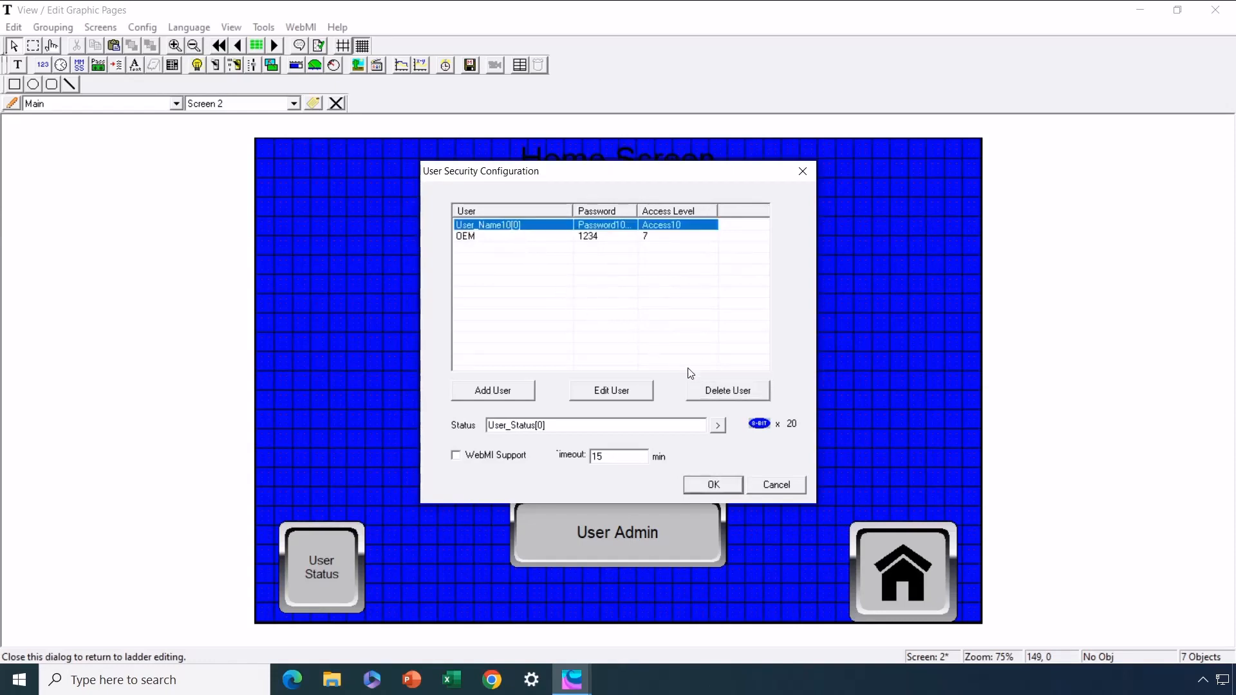
click(718, 390)
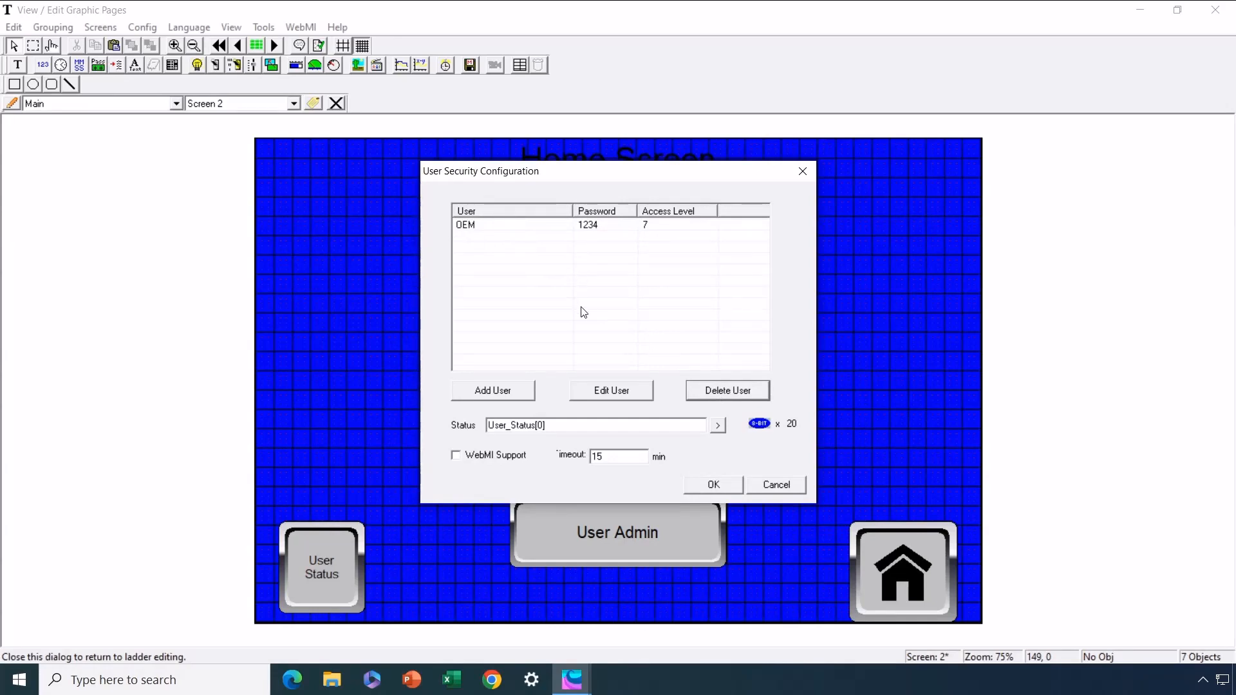
Add a Production user with its password and access level 6, then apply the security settings
click(511, 388)
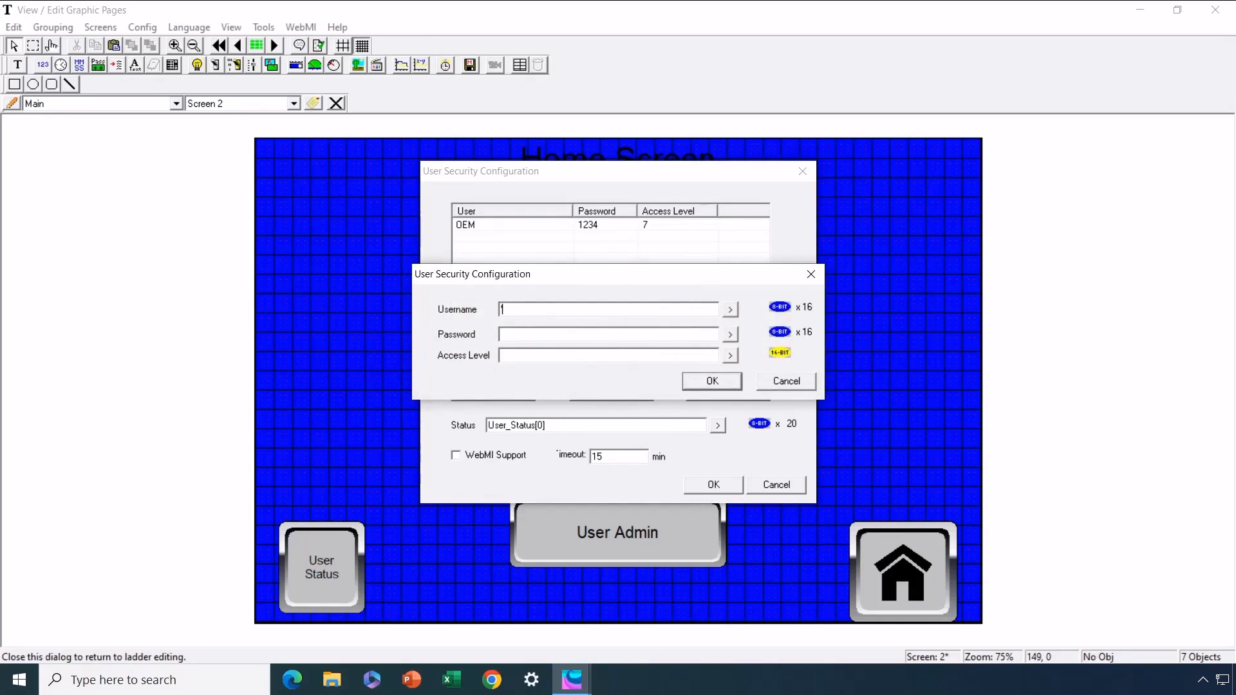
click(585, 355)
text(6)
click(726, 385)
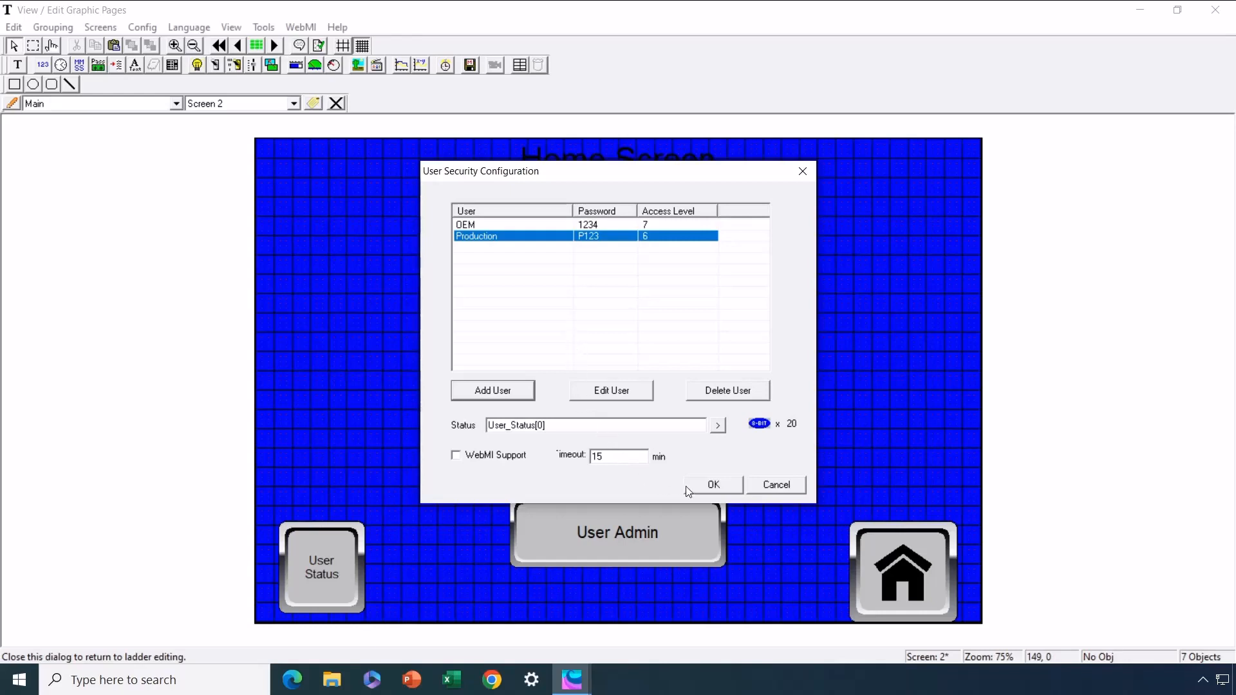
click(708, 486)
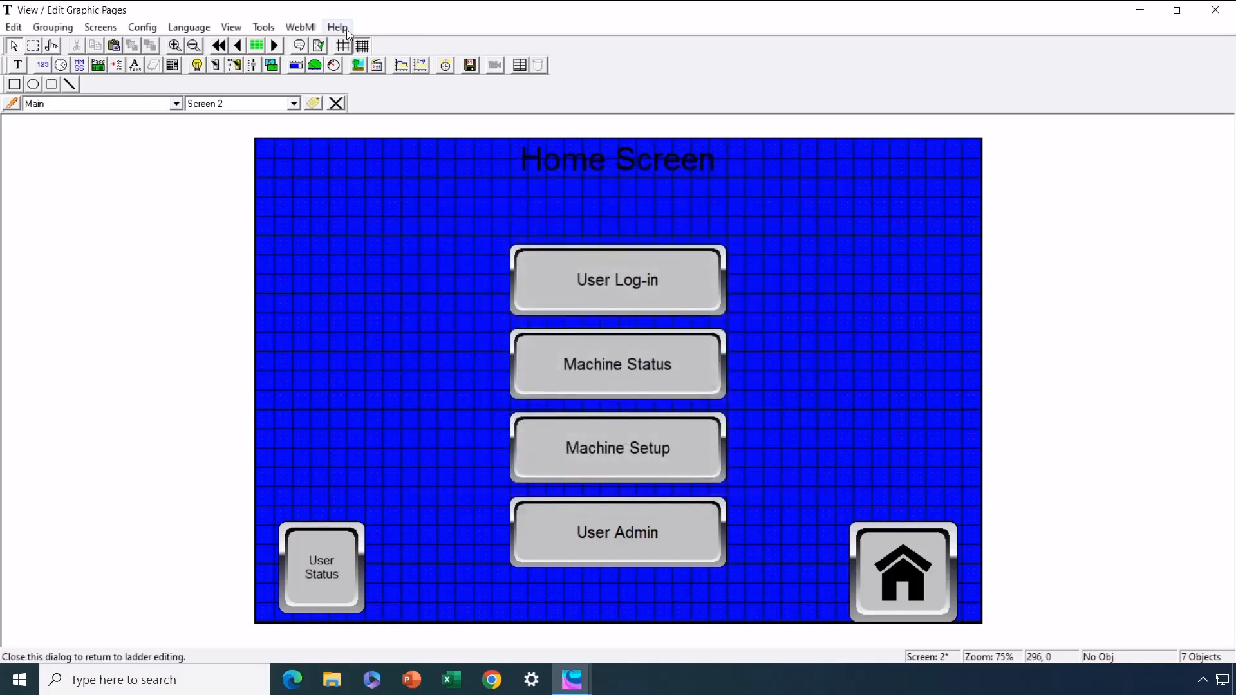
Export the WebMI files to the Downloads folder and dismiss the success message
click(303, 27)
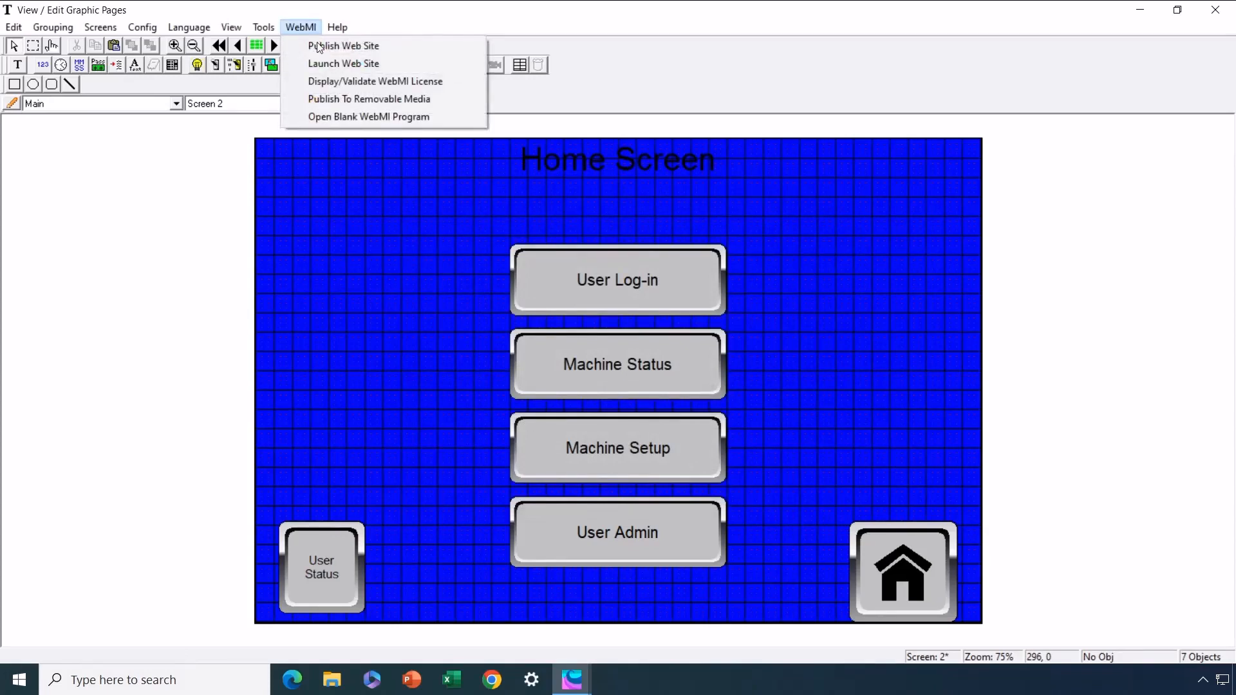
click(338, 100)
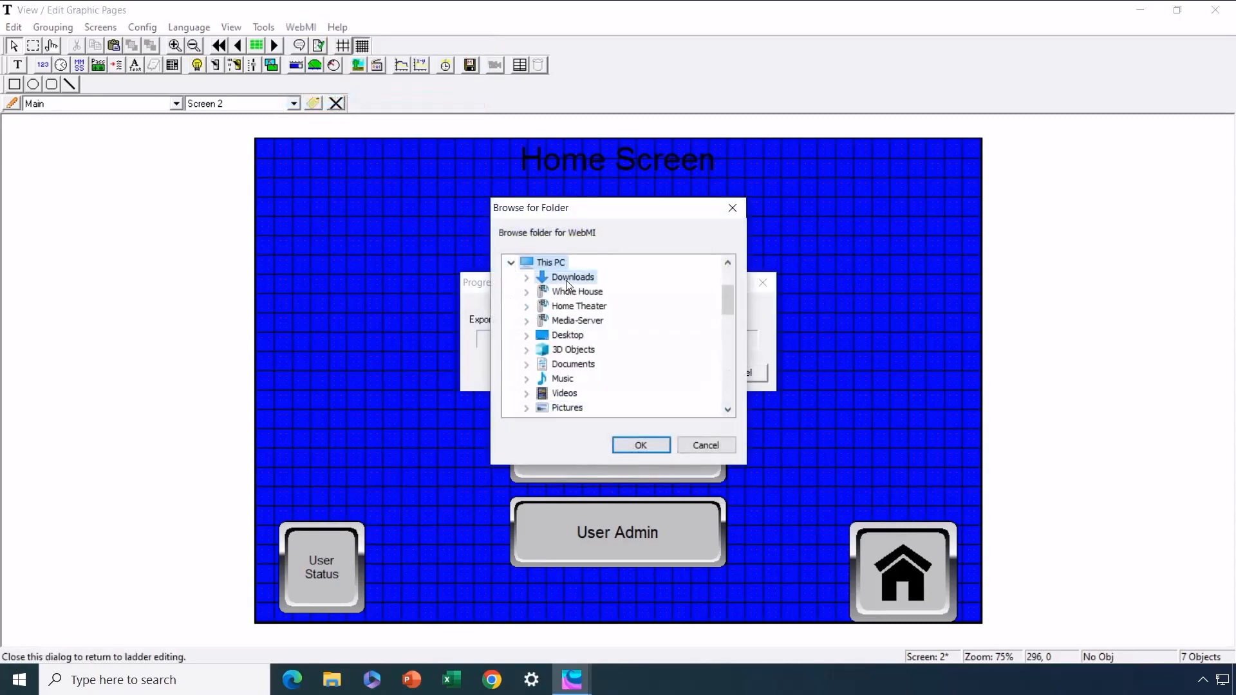
click(565, 279)
click(641, 445)
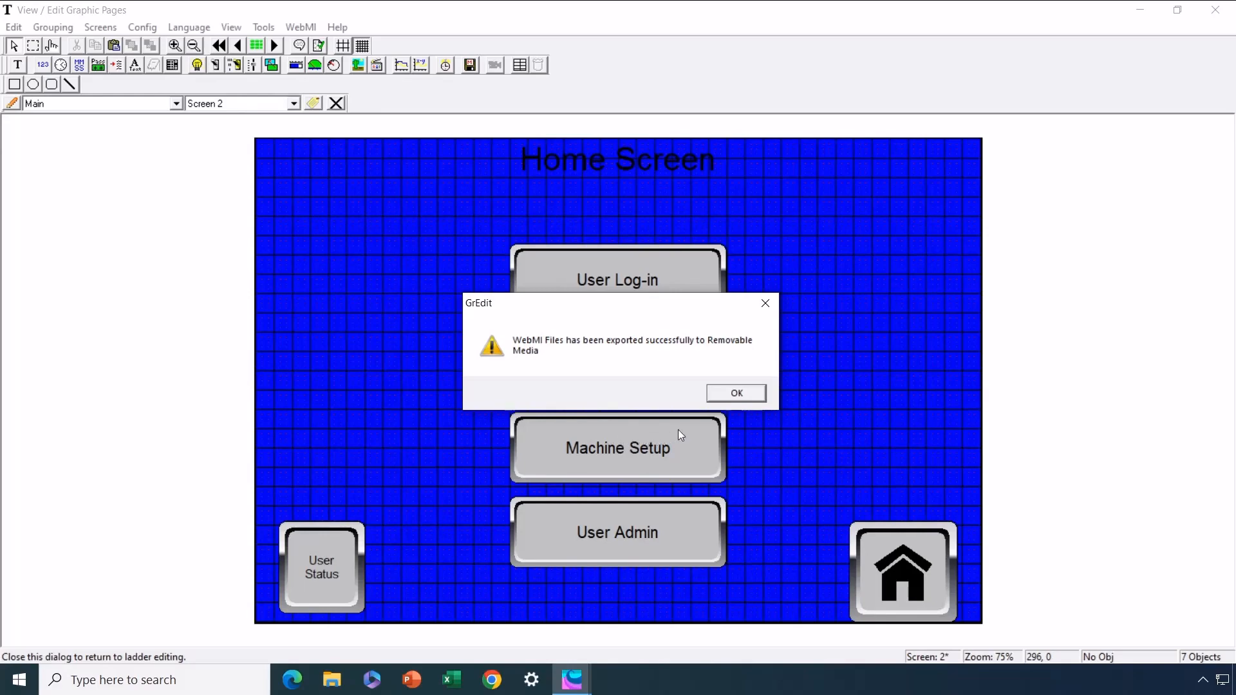
click(735, 394)
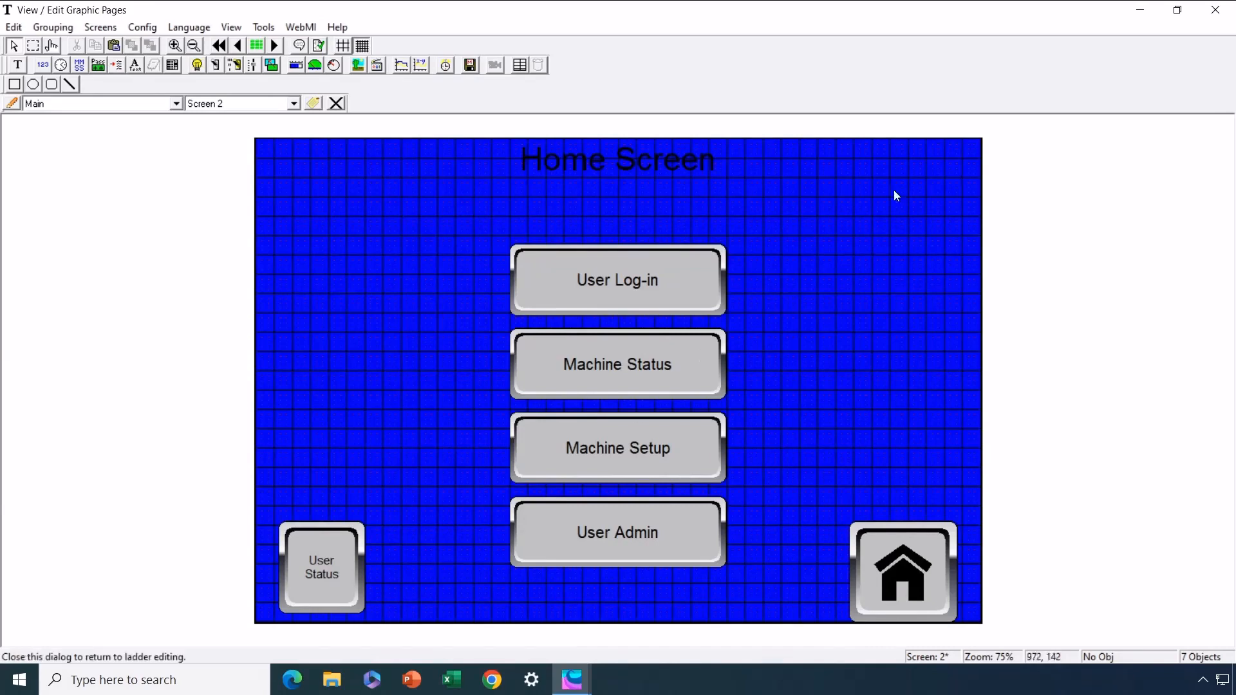
In Chrome, load 192.168.0.253 and sign in as the Production user with its password
click(492, 679)
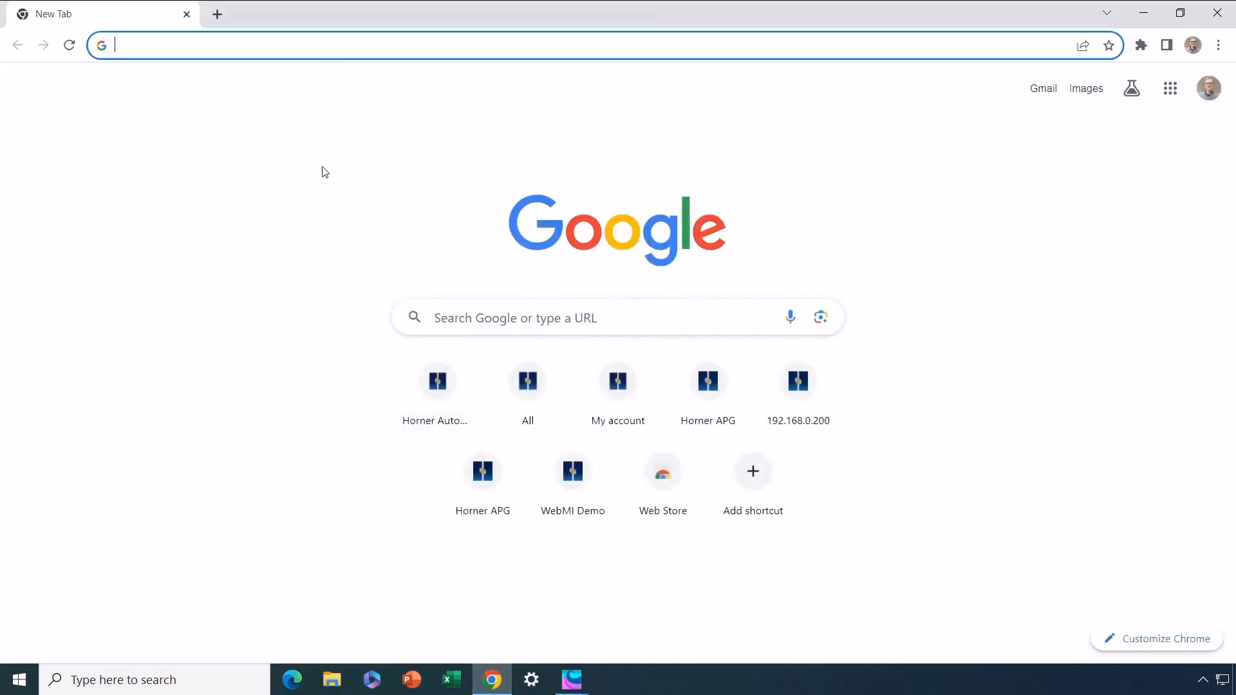
text(192.168.0.253)
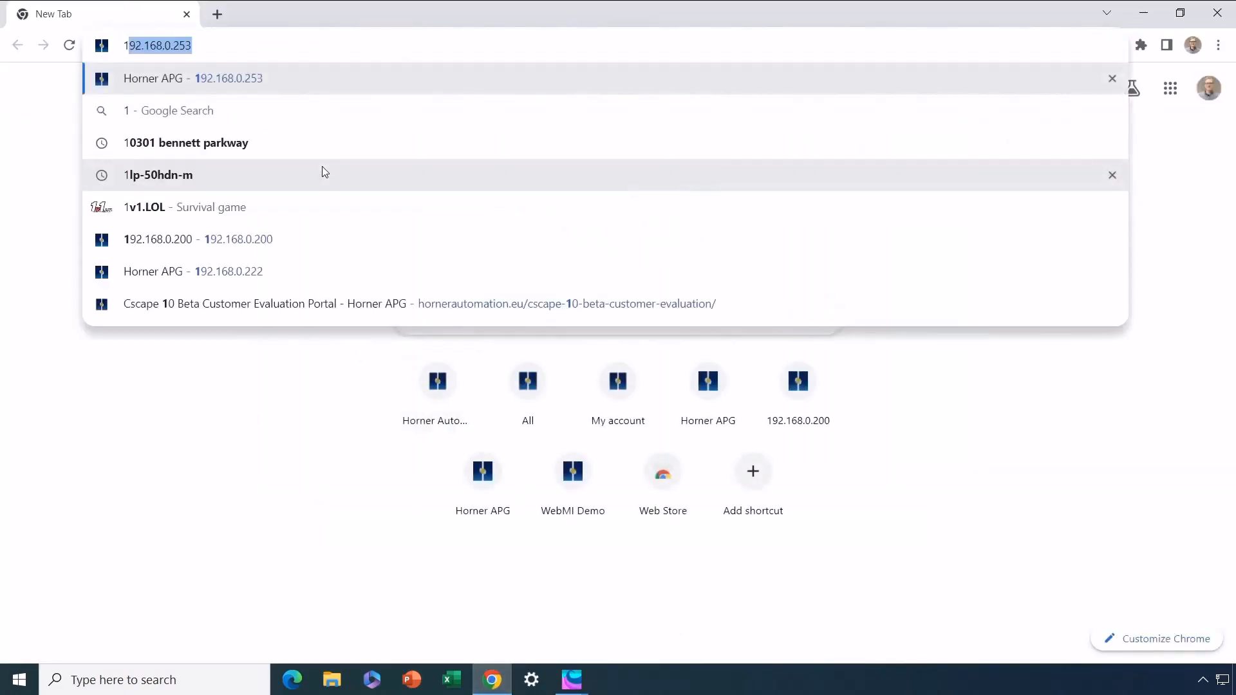
key(Return)
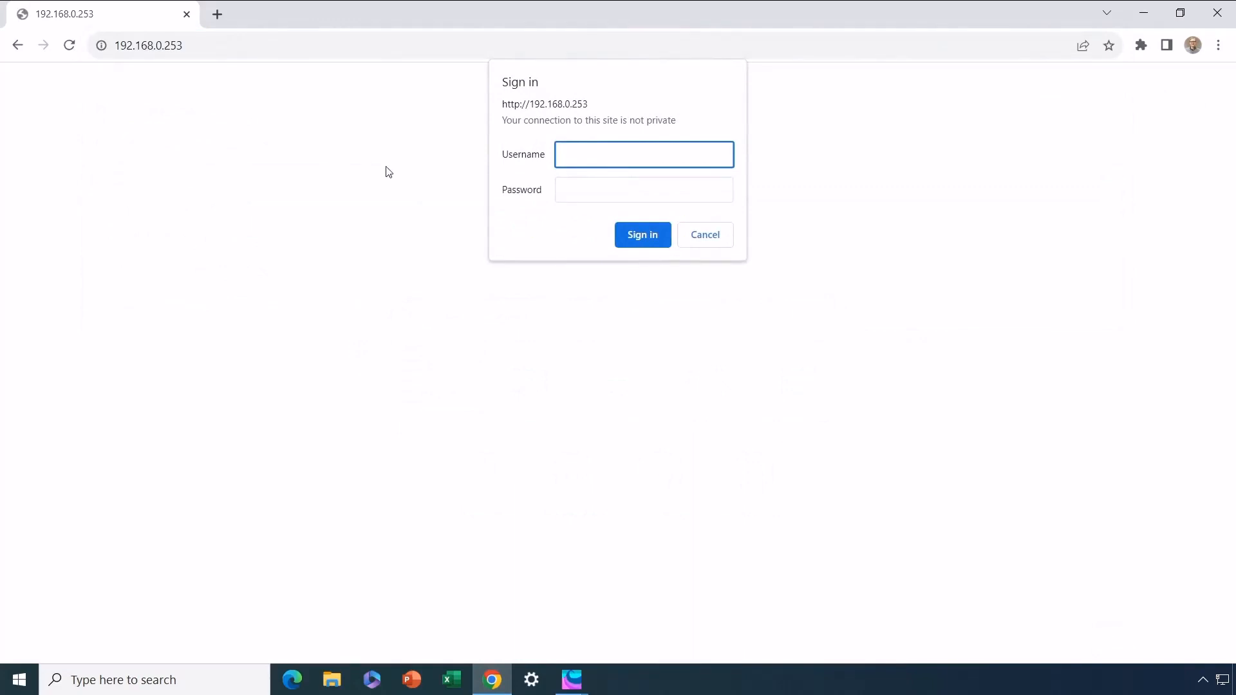
text(Production)
key(Tab)
text(****)
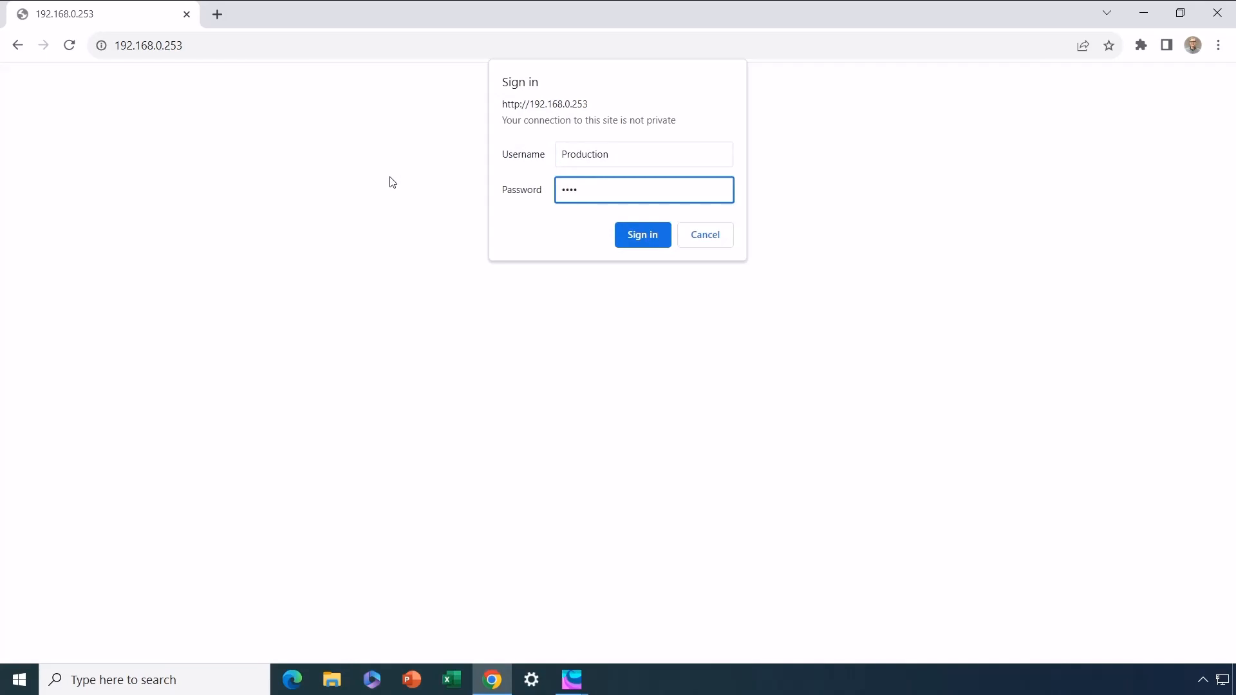
click(638, 238)
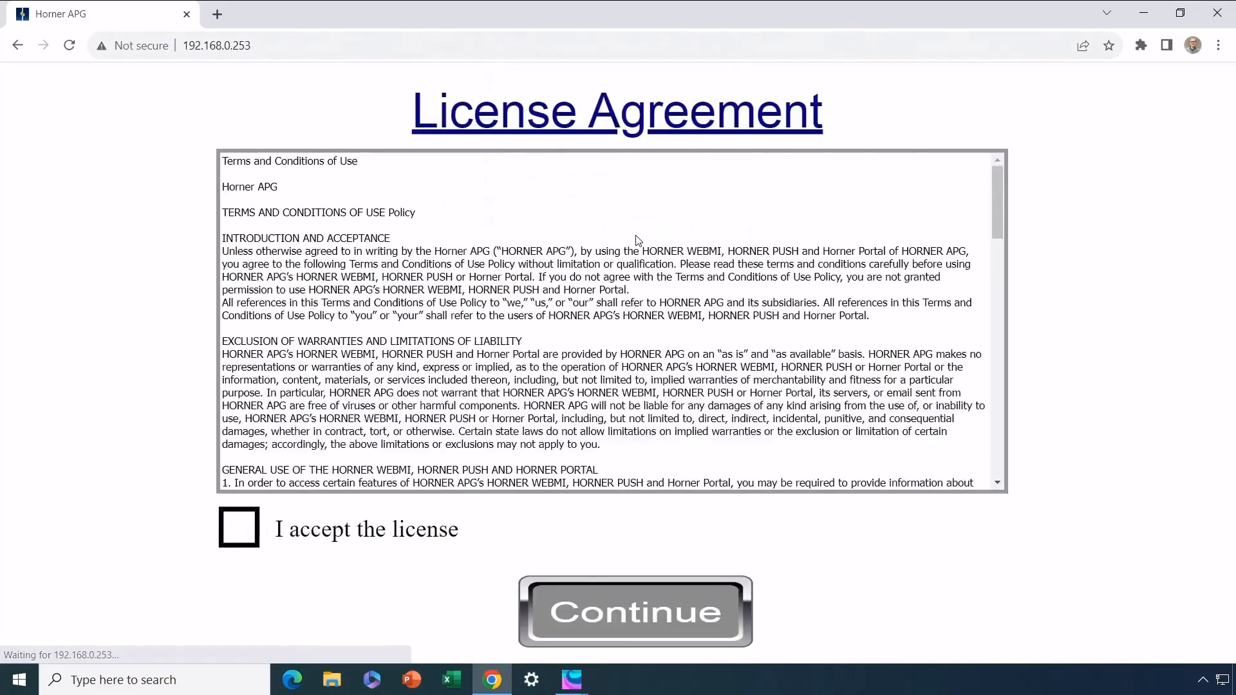
Accept the license, continue to the Home Screen, and open Machine Status
click(249, 533)
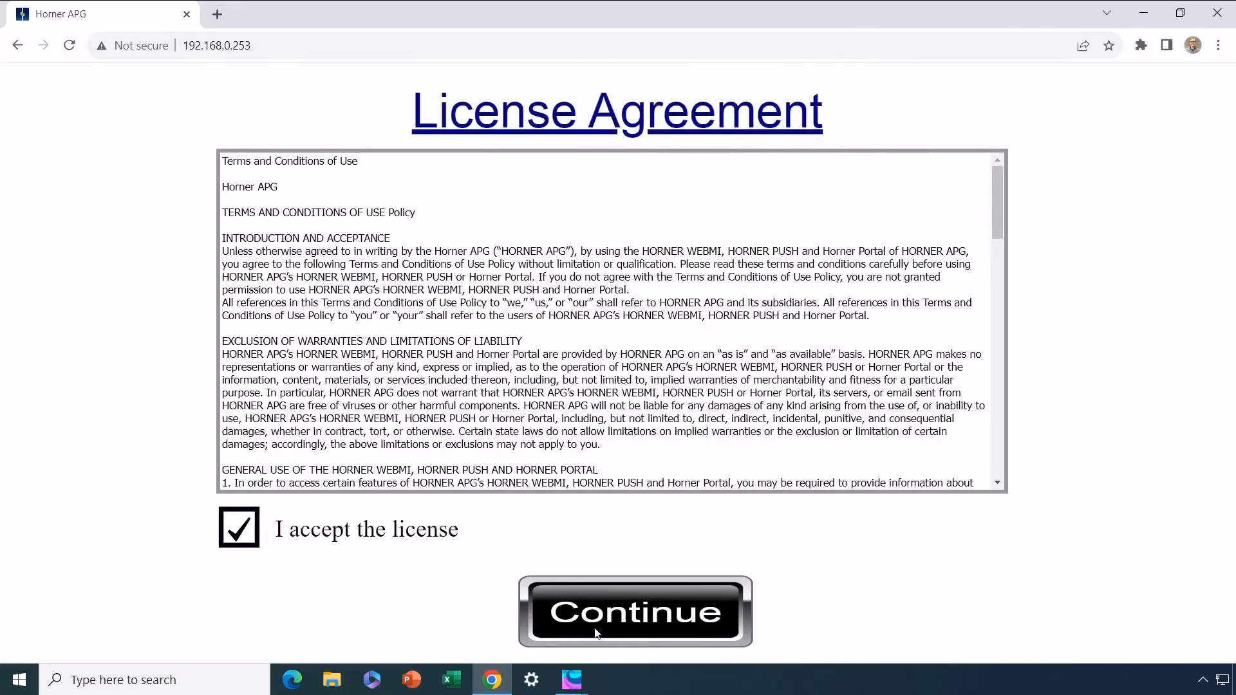
click(613, 623)
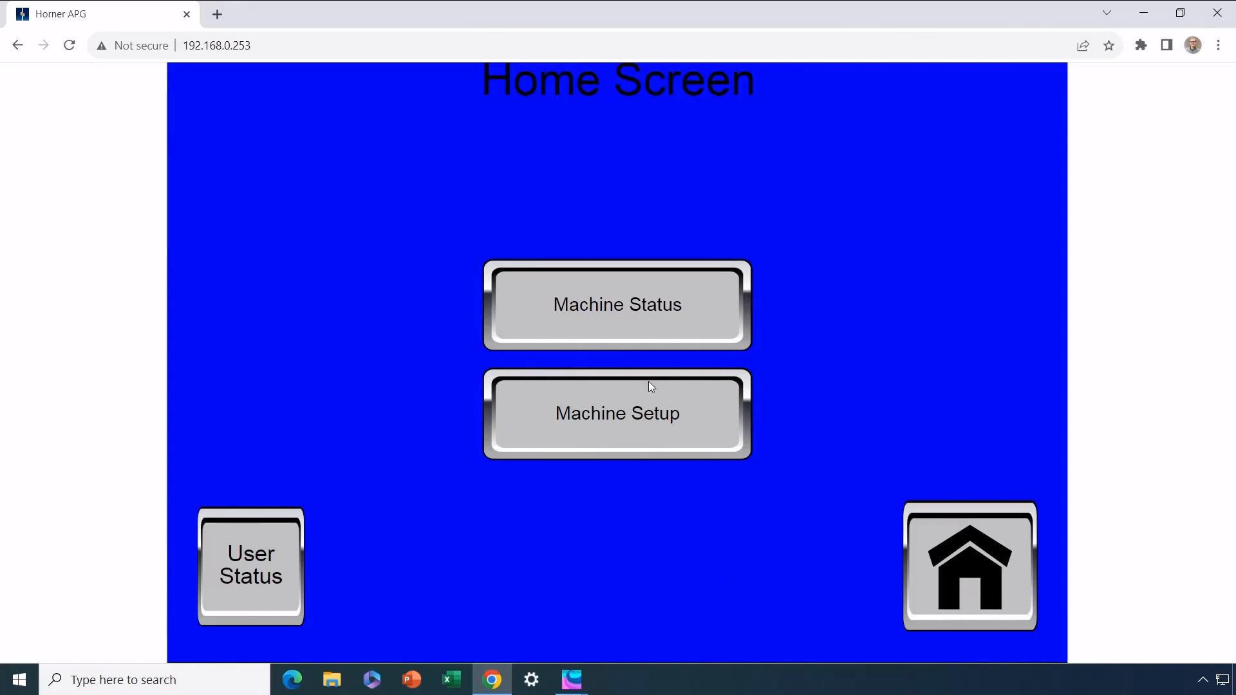
click(637, 317)
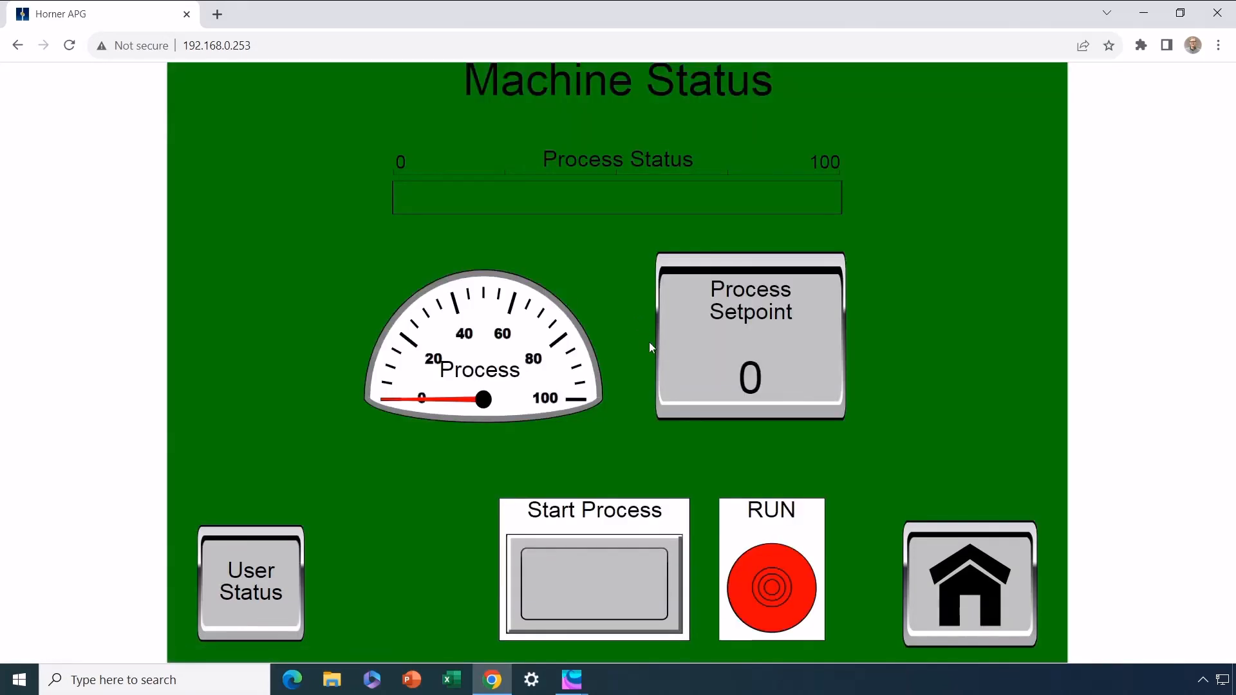